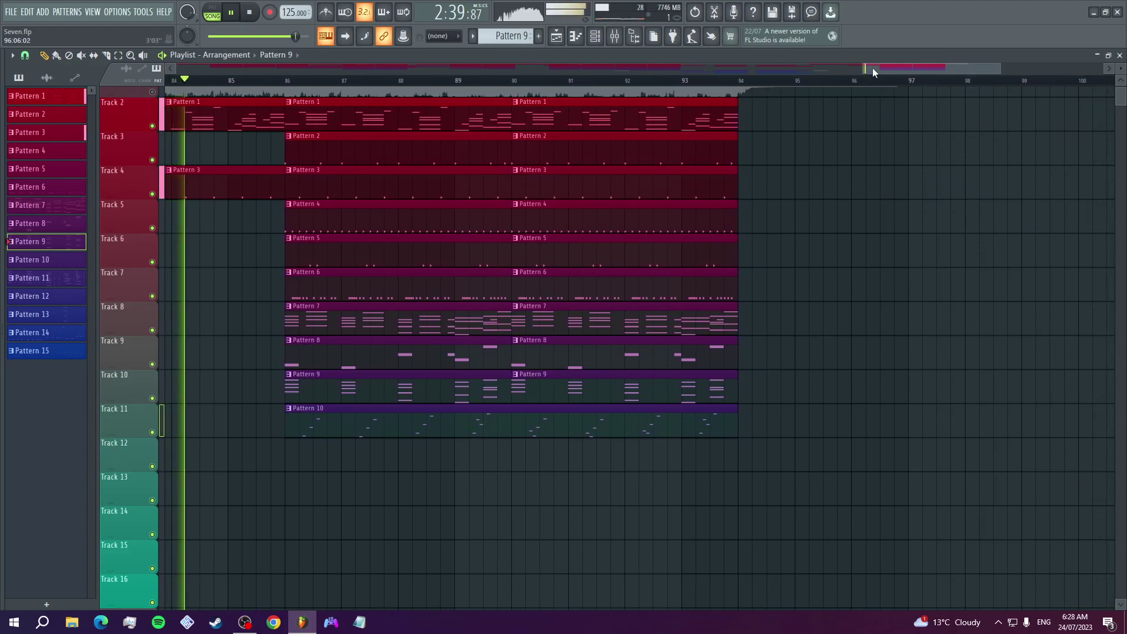
Show the full arrangement, switch the channel rack to Pattern 1 and examine the Omnisphere channel's patch.
left_click_drag(867, 68, 170, 92)
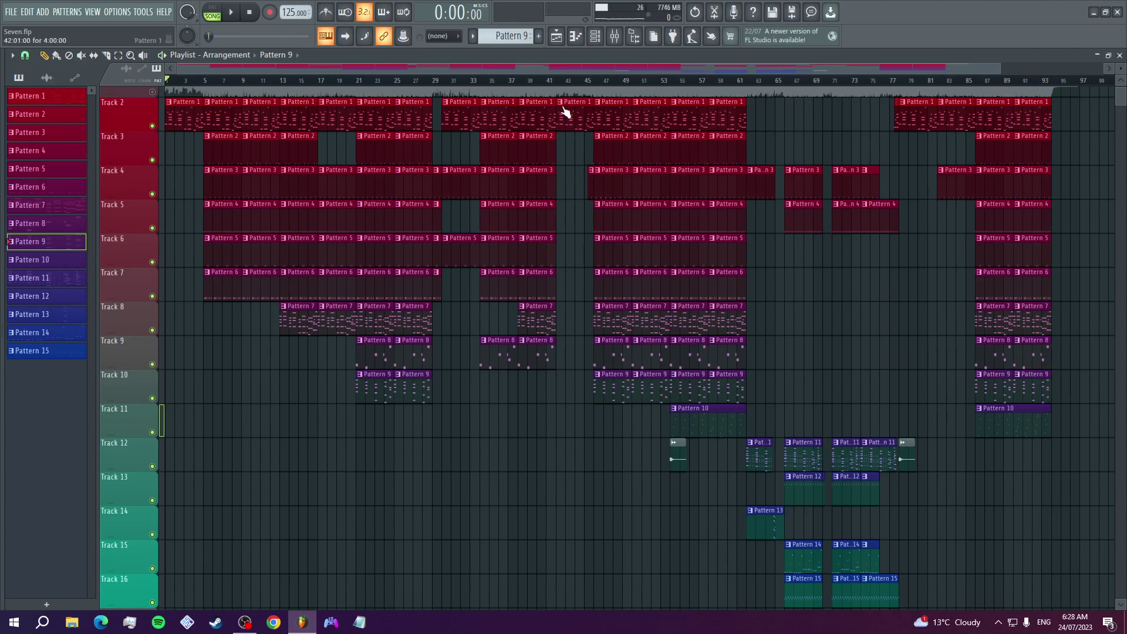
left_click(595, 36)
scroll(516, 36, "up", 8)
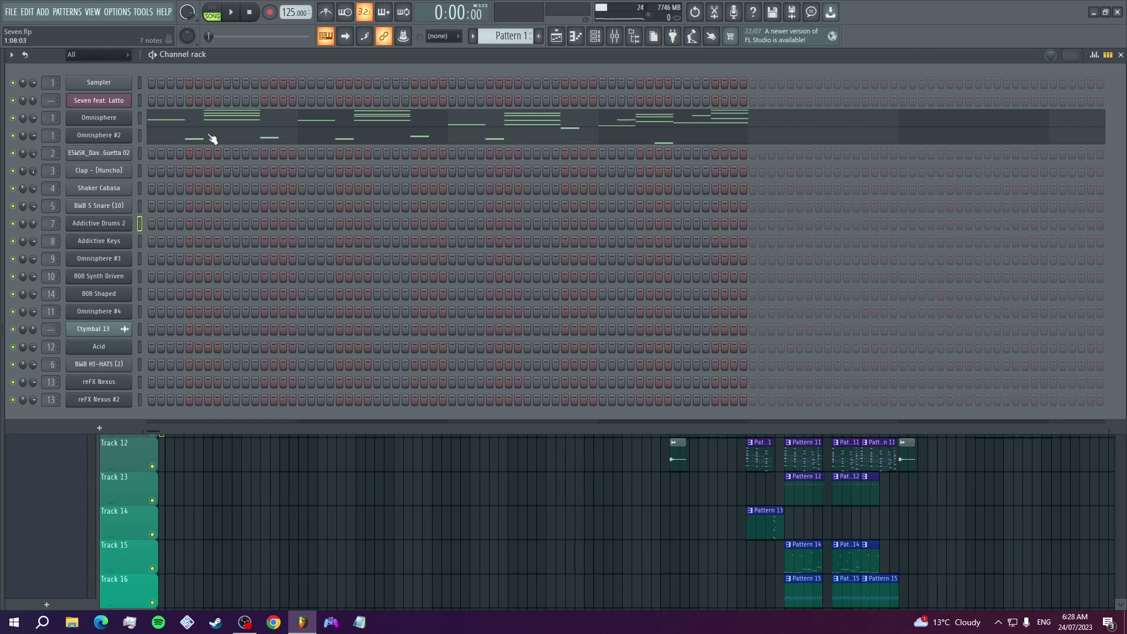
left_click(104, 117)
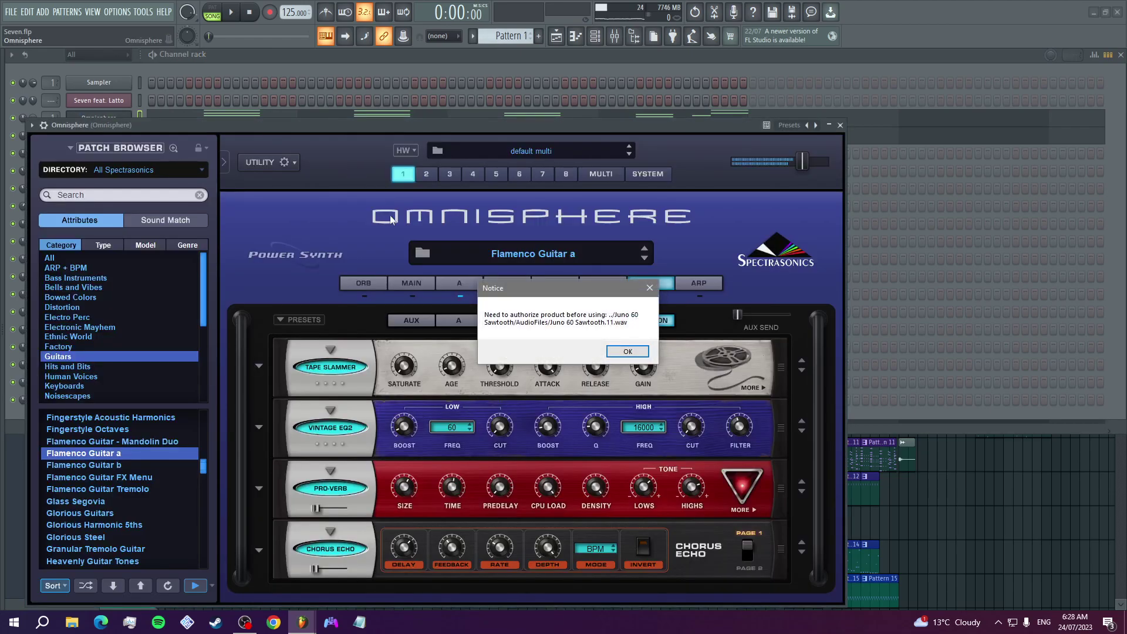
left_click(627, 350)
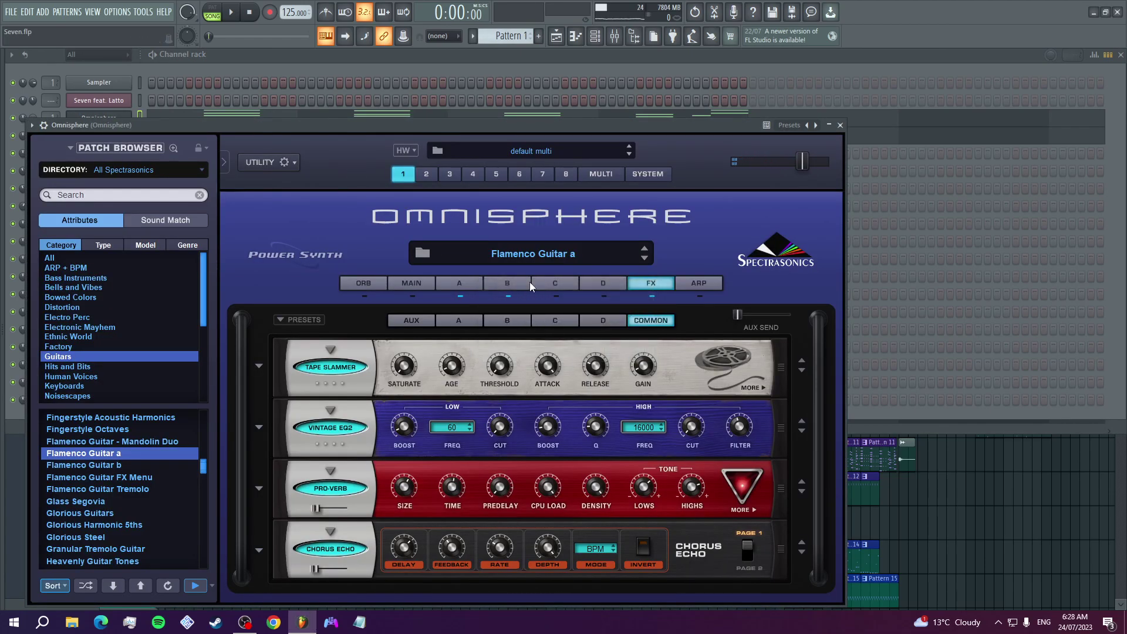
Open the Omnisphere channel's chord notes from Pattern 1 in the piano roll and play them.
left_click(188, 113)
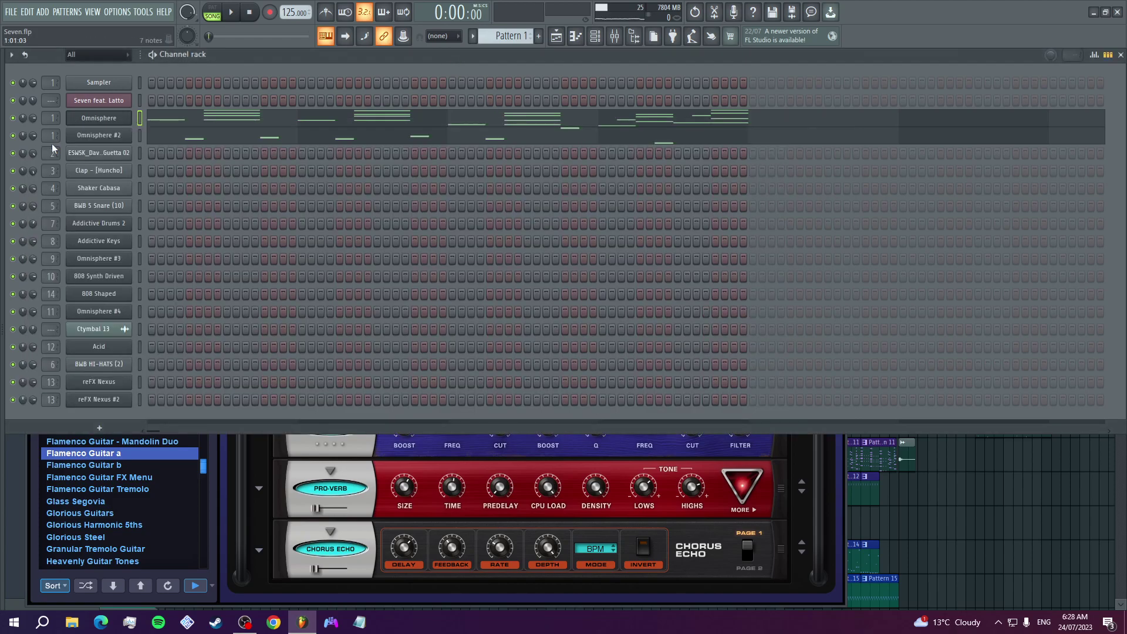
left_click(227, 114)
key("space")
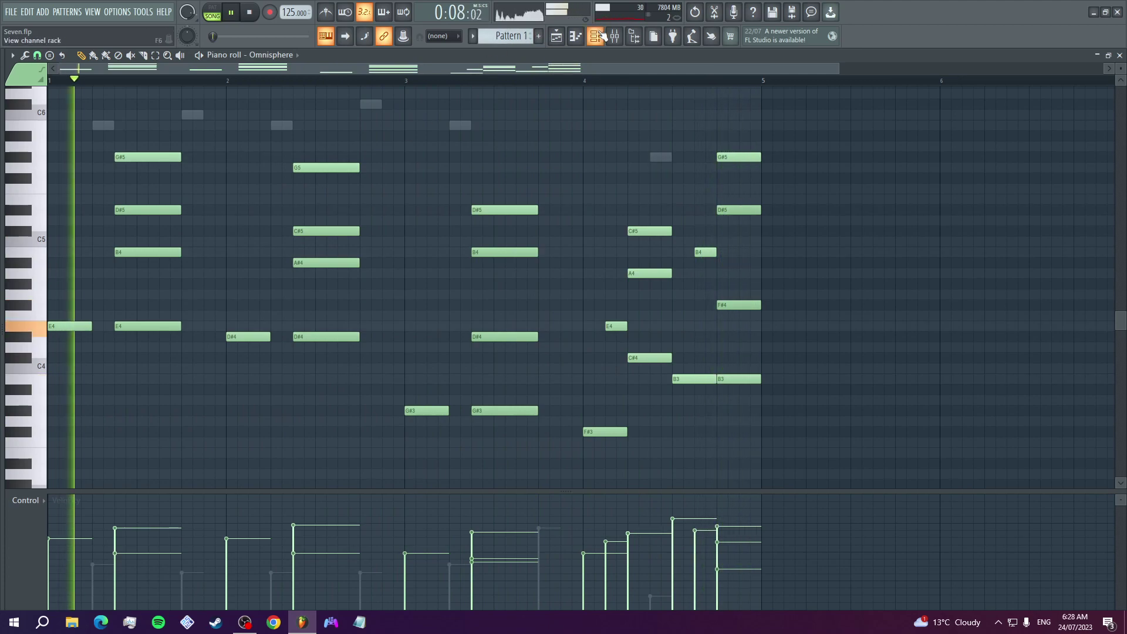
key("space")
Examine the Omnisphere #2 channel's patch and play its Pattern 1 notes in the piano roll.
left_click(346, 37)
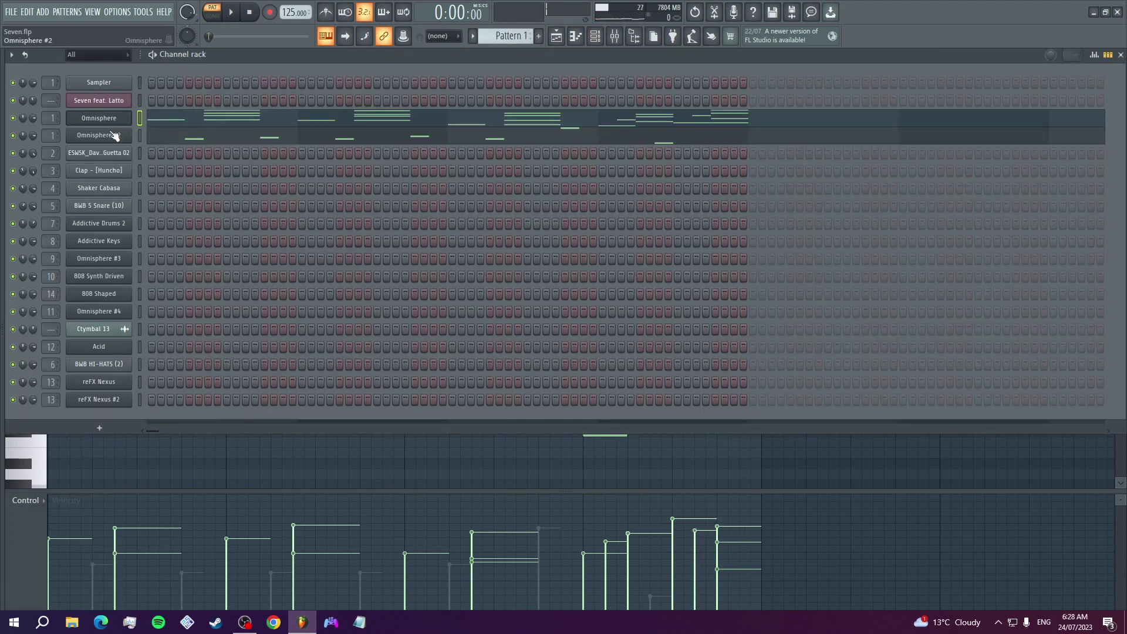
left_click(114, 135)
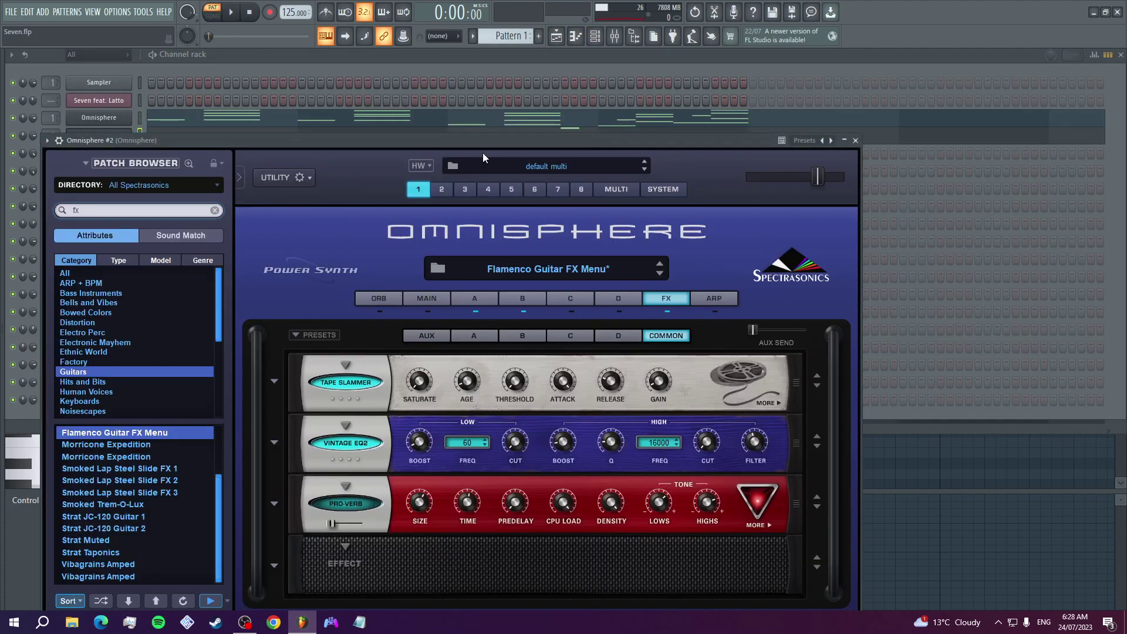
left_click(133, 125)
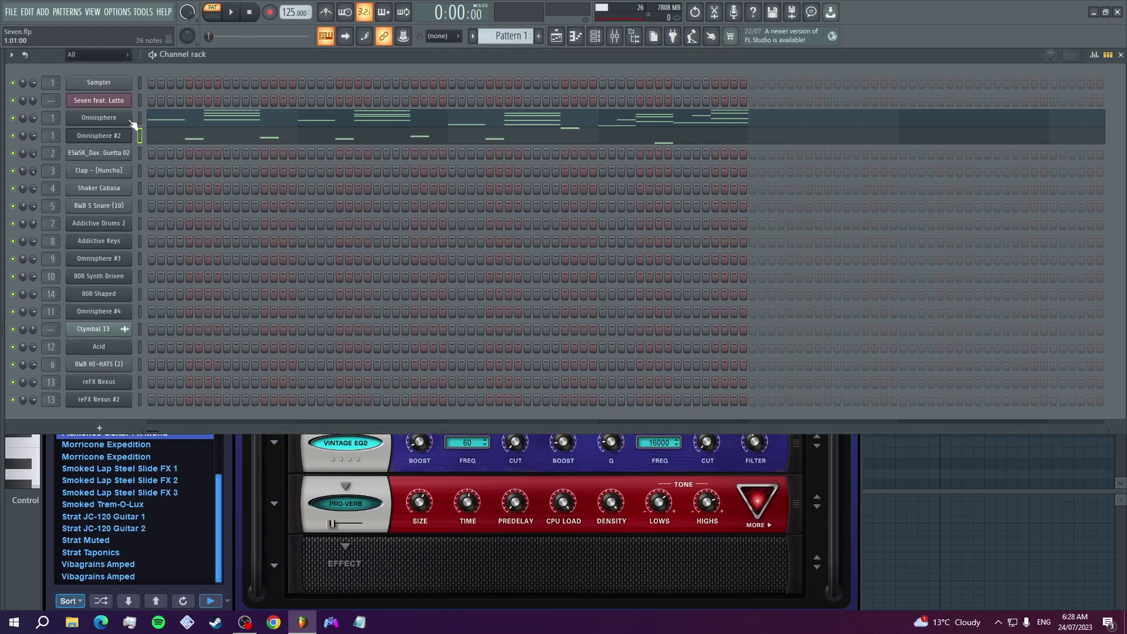
left_click(183, 139)
scroll(198, 166, "up", 2)
key("space")
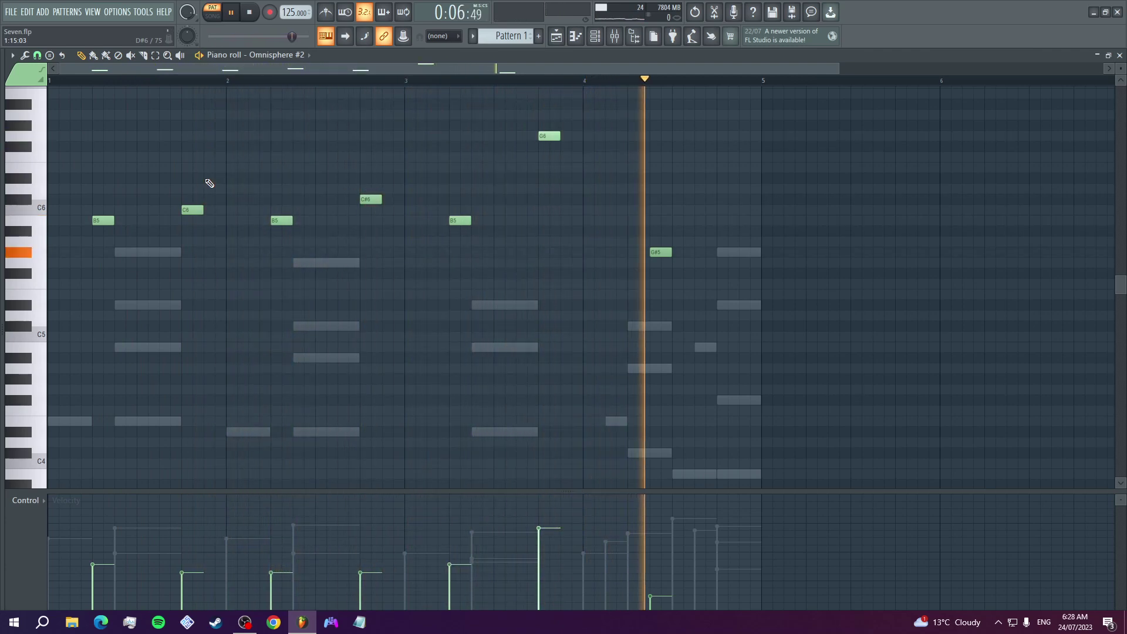
key("space")
Switch the channel rack to Pattern 2 and play its step sequence.
key("F6")
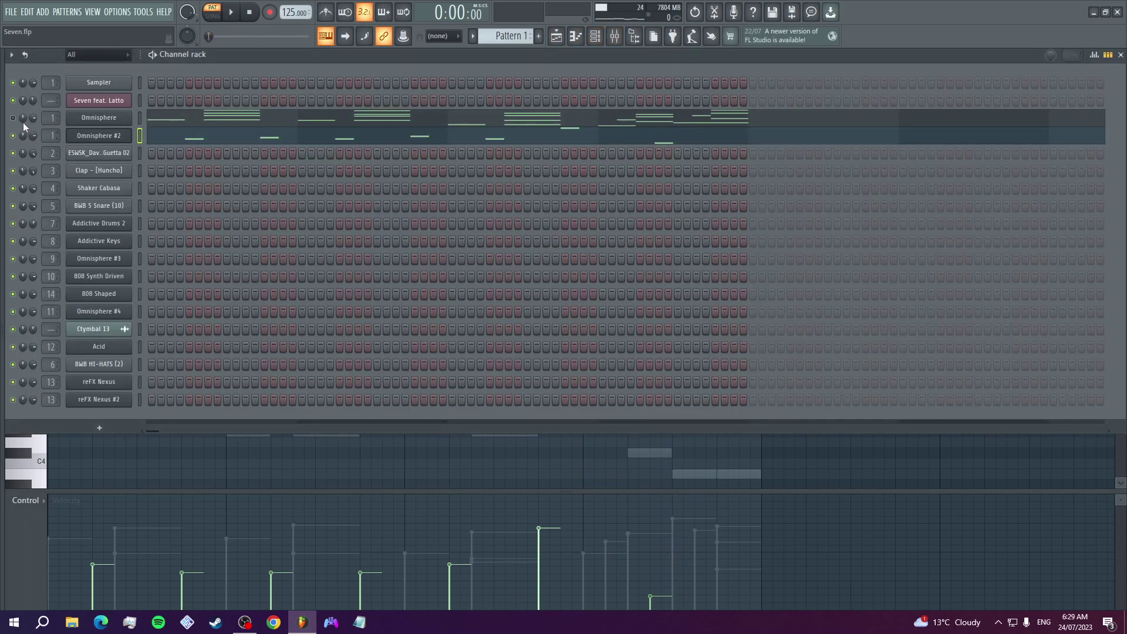
scroll(497, 36, "down", 1)
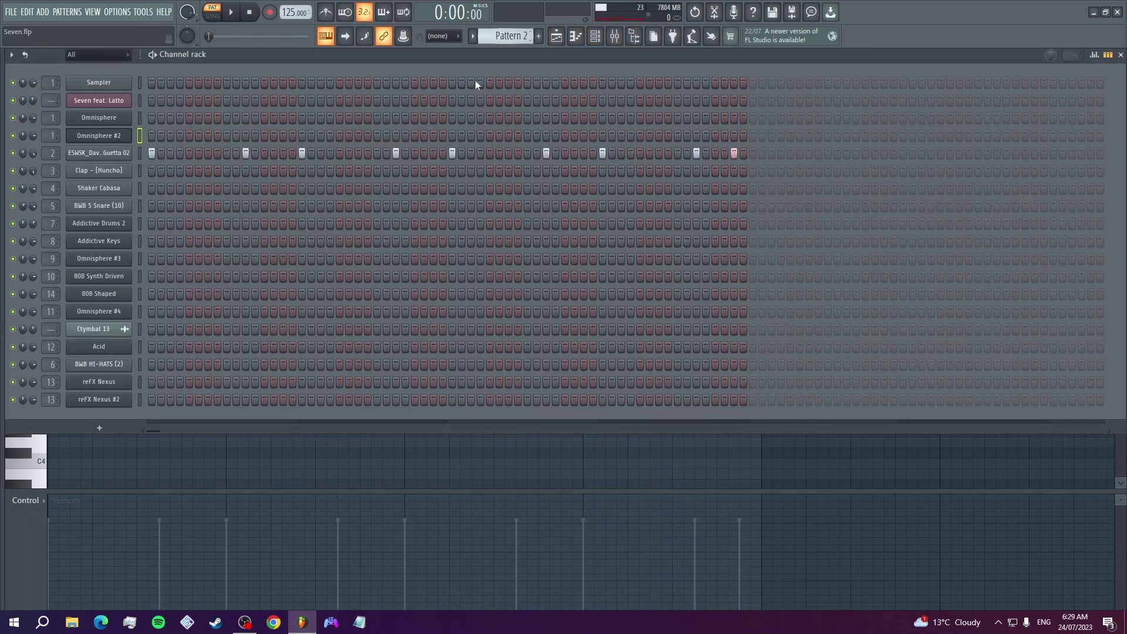
key("space")
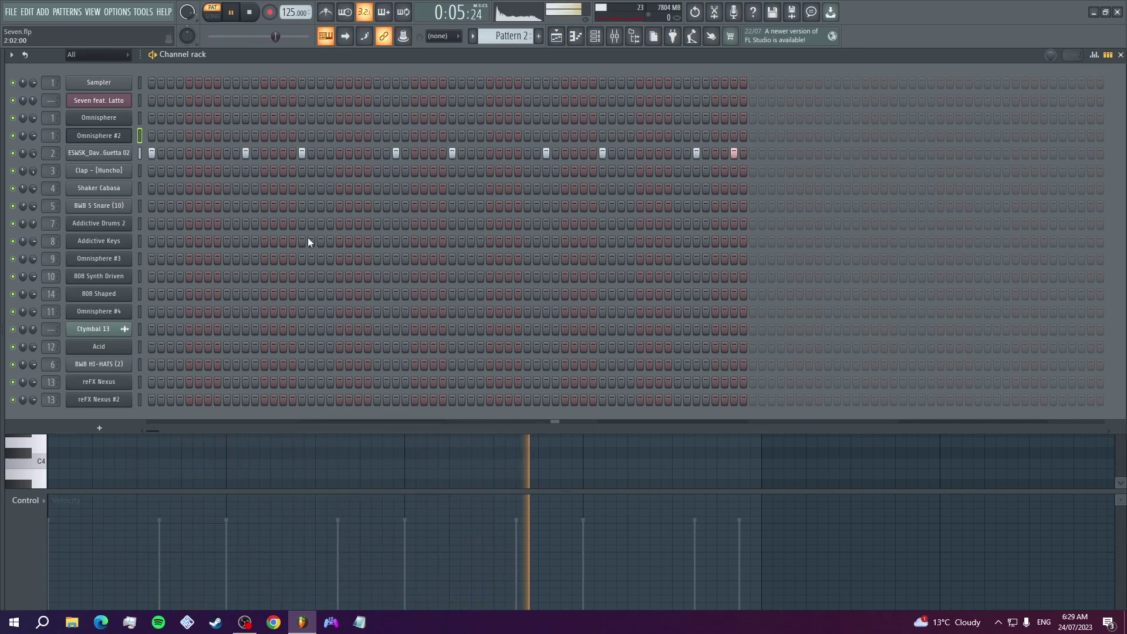
key("space")
Switch to Pattern 3 and play its clap sequence in the channel rack.
left_click(581, 36)
scroll(509, 36, "down", 1)
left_click(595, 36)
key("space")
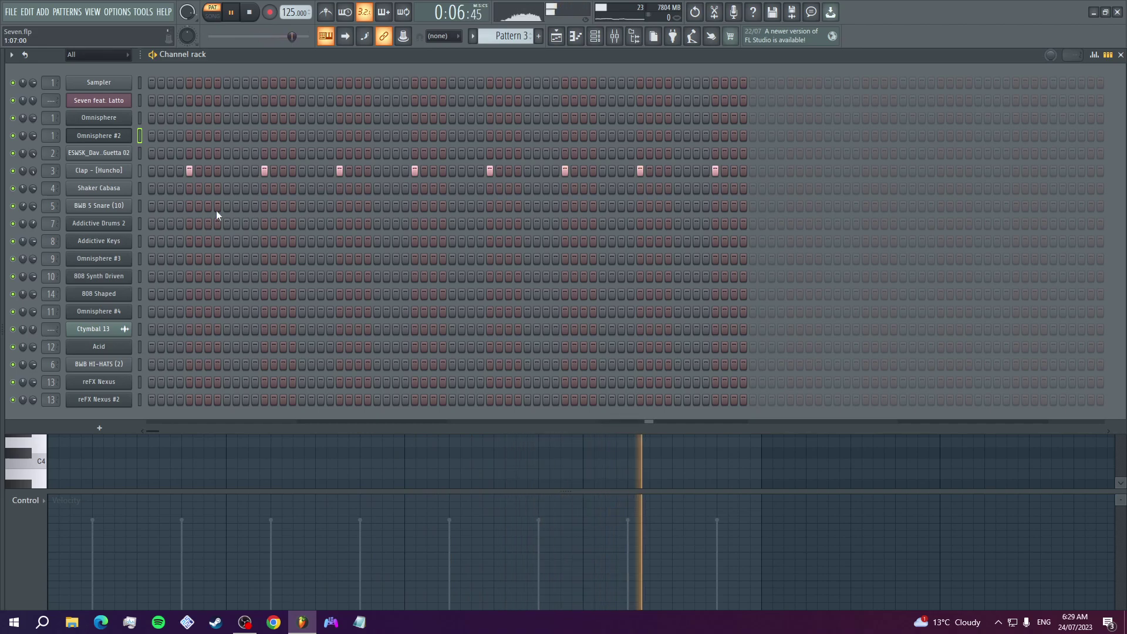
key("space")
Audition Pattern 4's shaker and hi-hat steps and Pattern 5's snare steps in the channel rack.
scroll(515, 35, "down", 1)
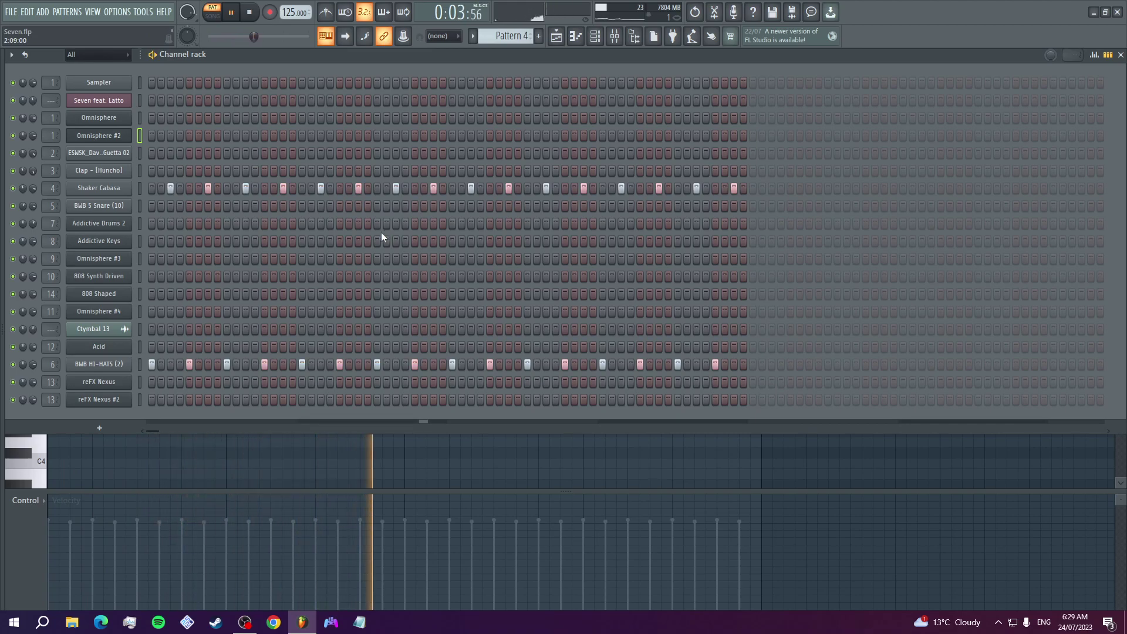
scroll(499, 35, "down", 1)
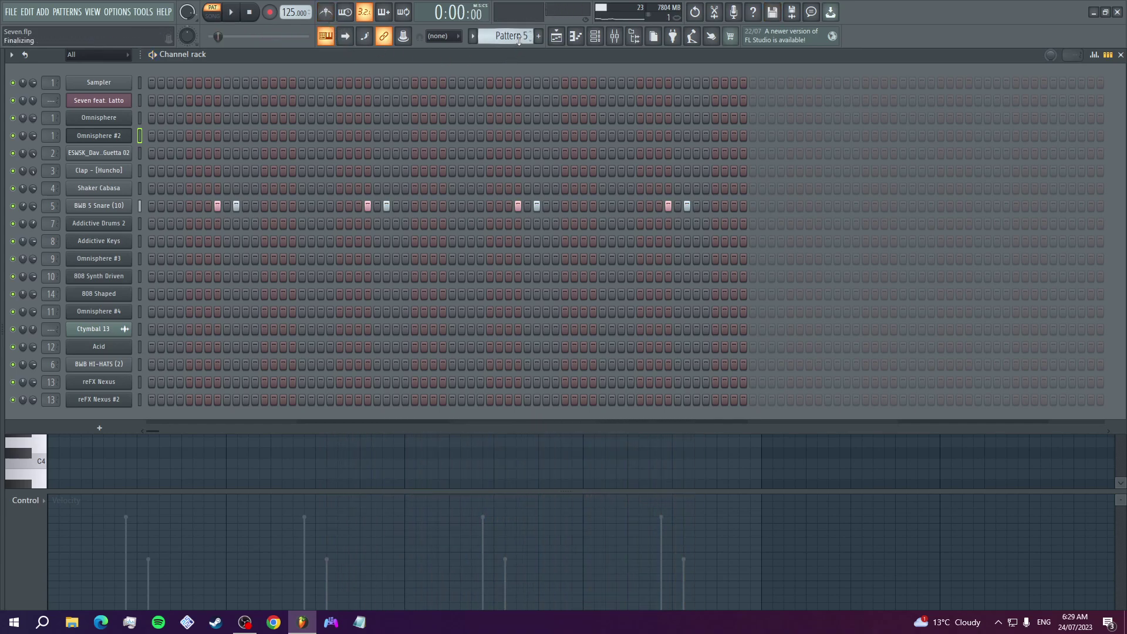
Play Pattern 6 while viewing the Addictive Drums 2 notes in the piano roll and the instrument's hi-hat settings.
scroll(518, 36, "down", 1)
key("space")
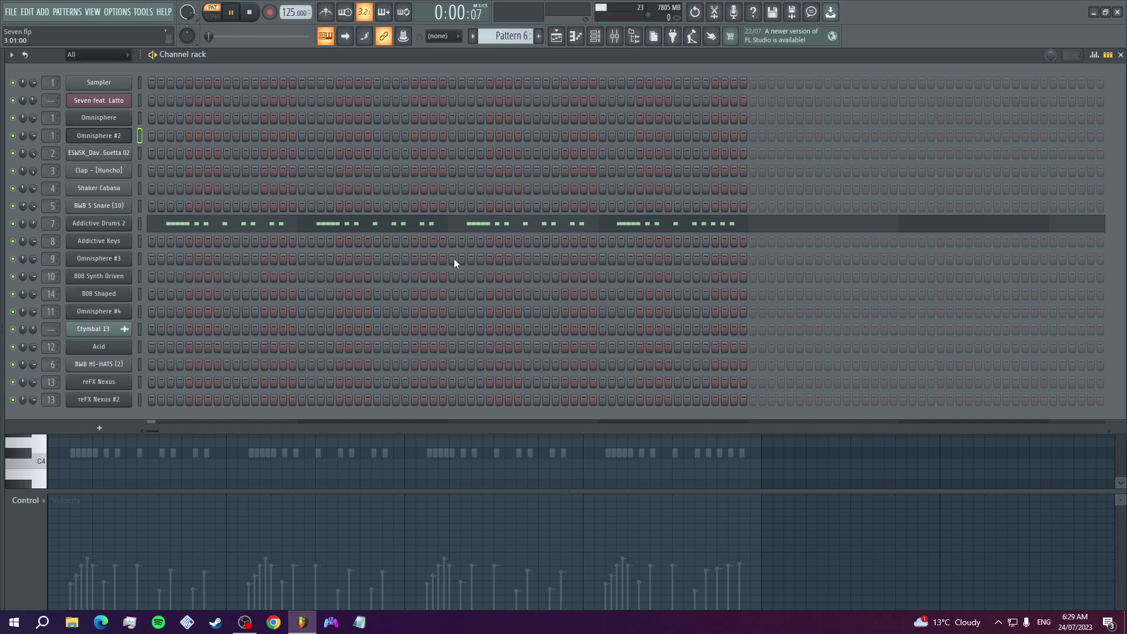
left_click(379, 227)
scroll(375, 256, "down", 3)
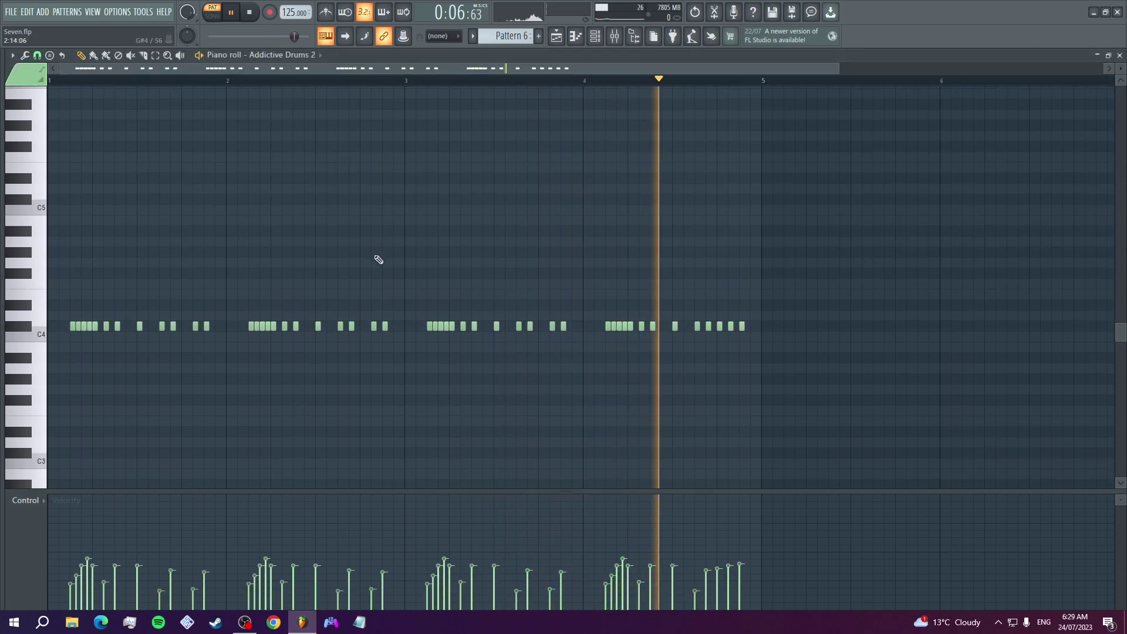
left_click(594, 36)
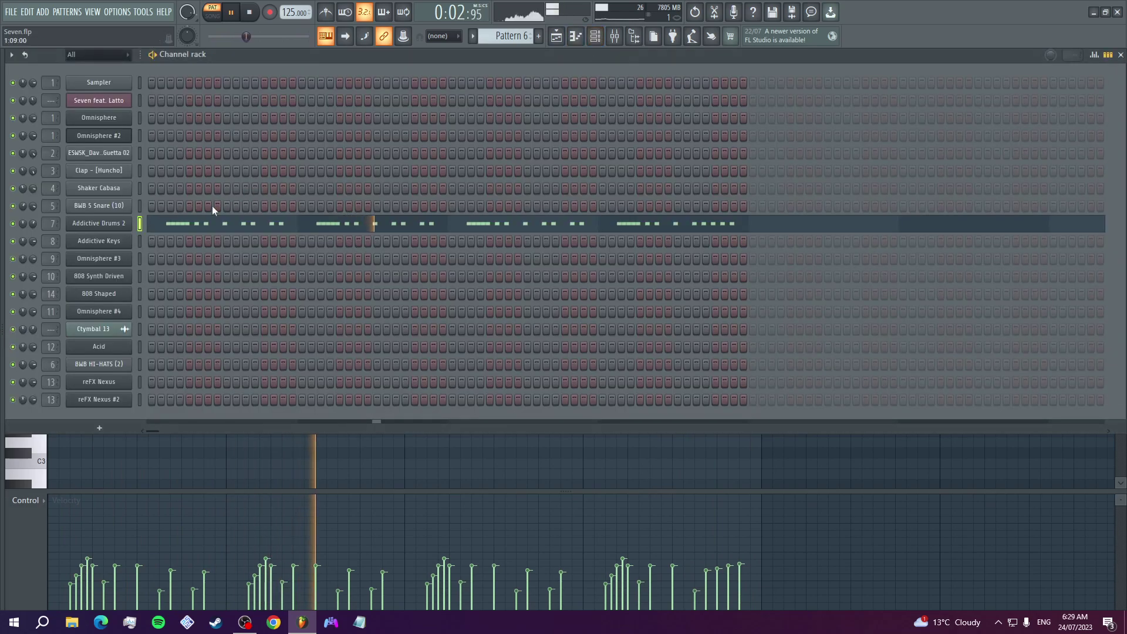
left_click(118, 225)
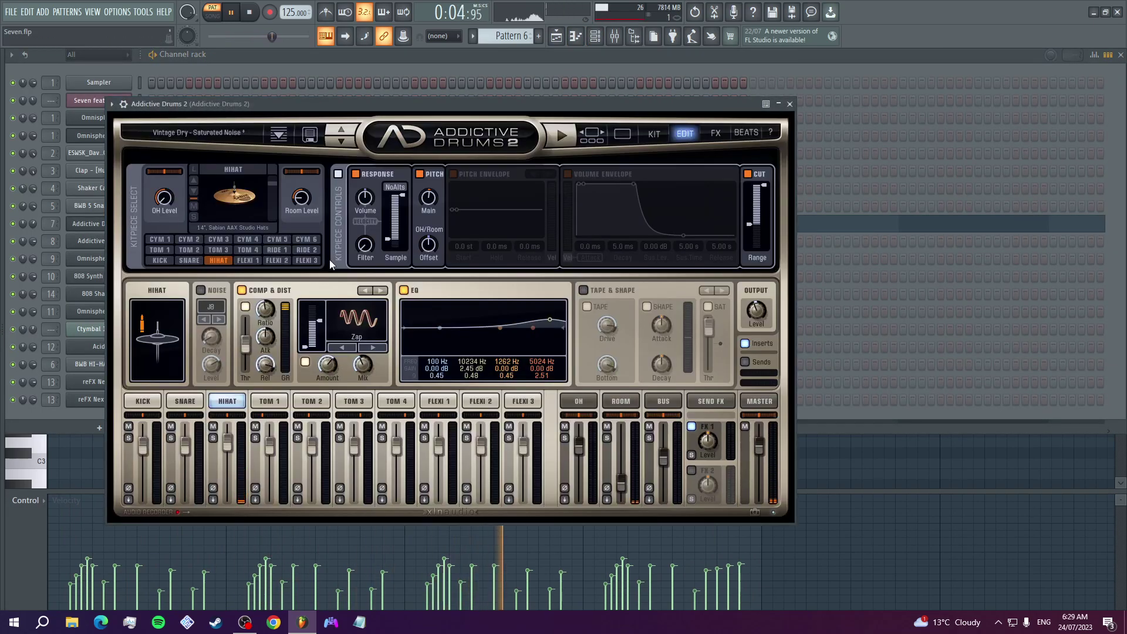
Play Pattern 7 and examine the Addictive Keys instrument settings and its notes in the piano roll.
left_click(595, 40)
scroll(519, 36, "down", 1)
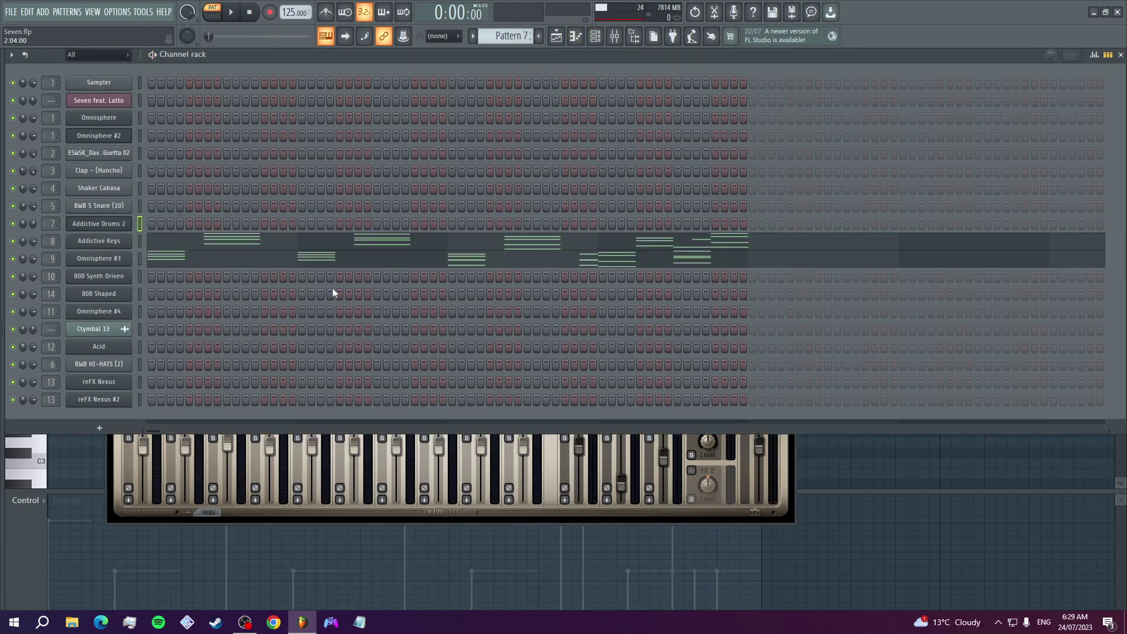
key("space")
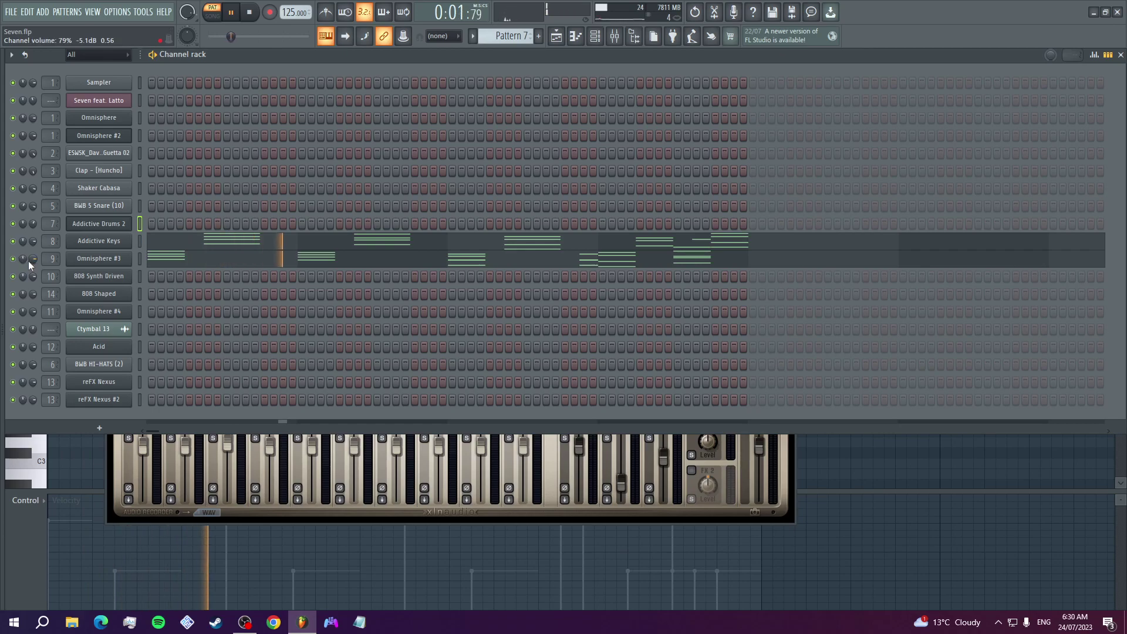
left_click(104, 243)
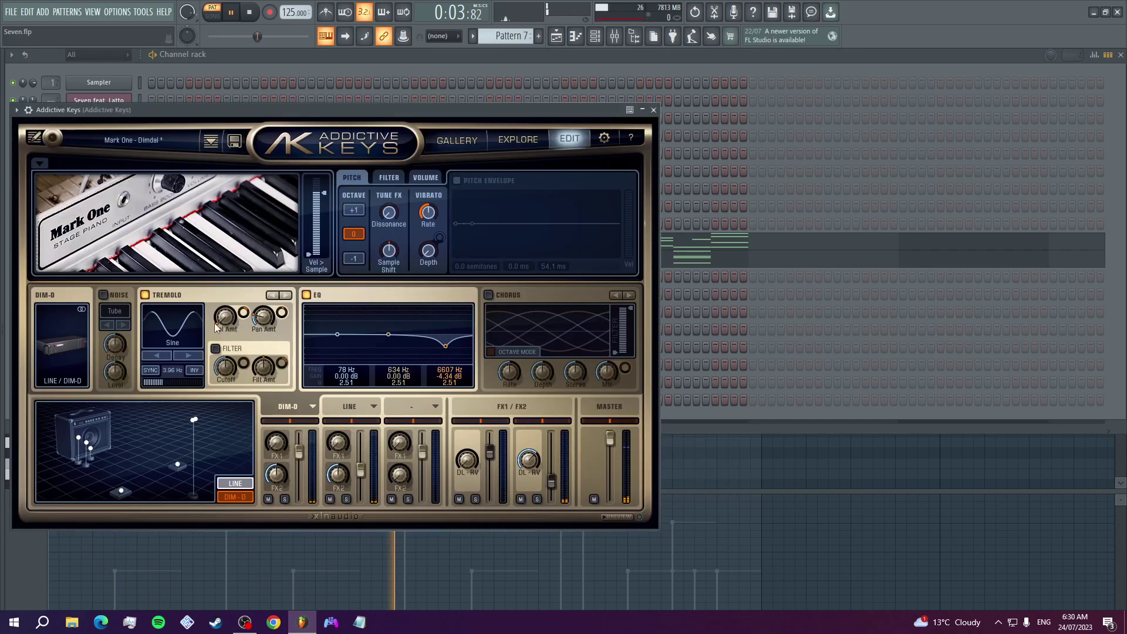
left_click(358, 57)
left_click(251, 247)
scroll(245, 285, "up", 2)
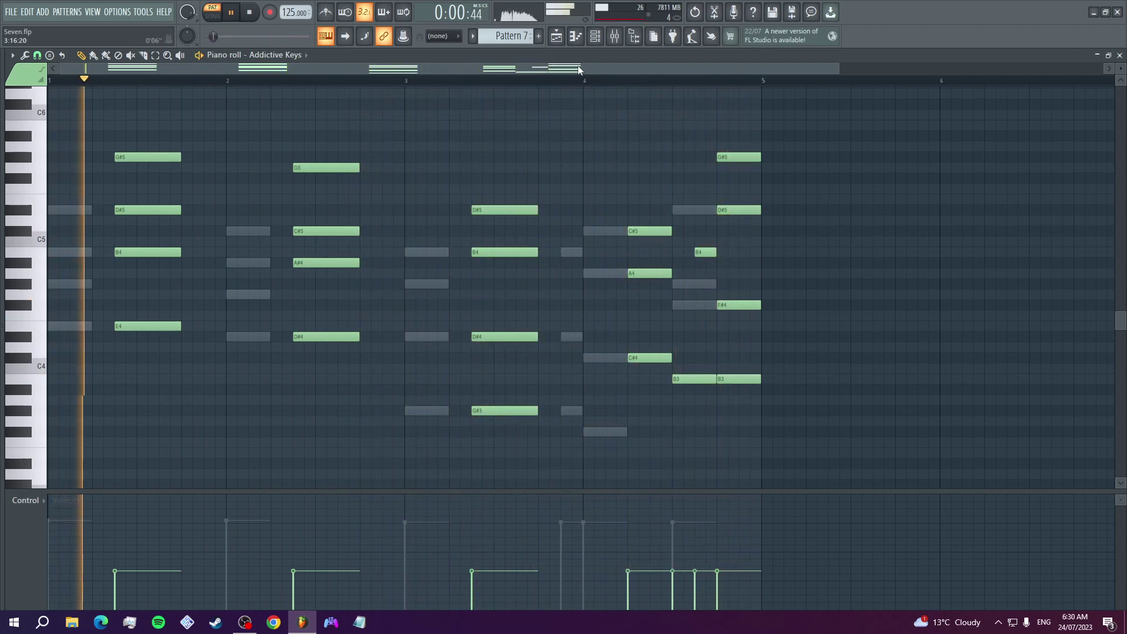
Examine the Omnisphere #3 channel's soundsource and patch, and review its Pattern 7 notes in the piano roll during playback.
key("F6")
left_click(121, 344)
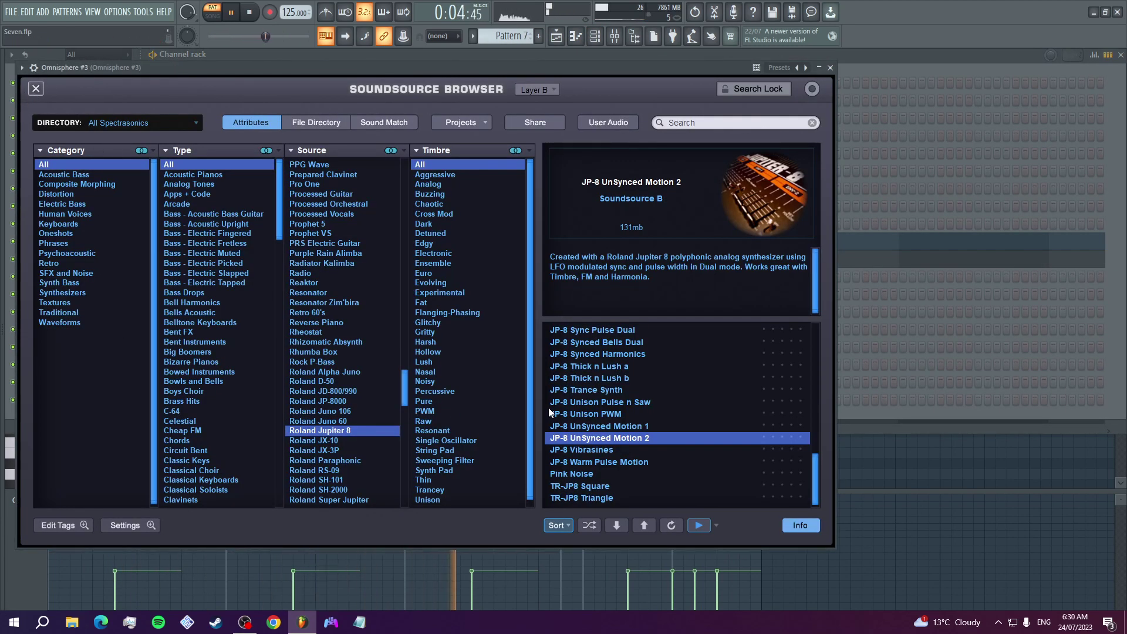
left_click(36, 90)
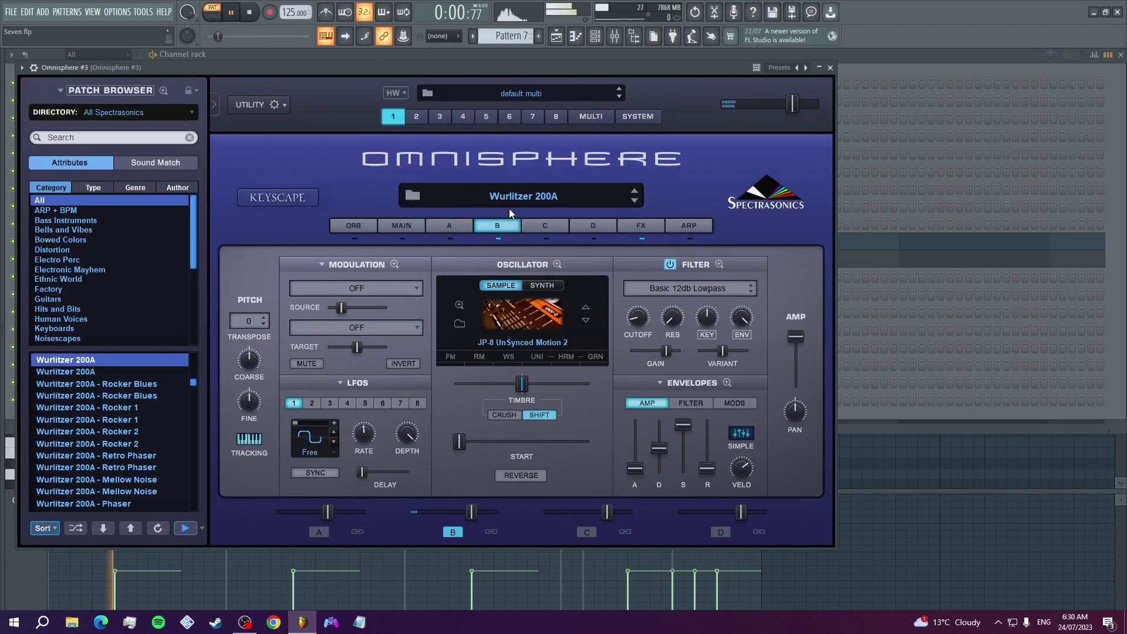
left_click(827, 56)
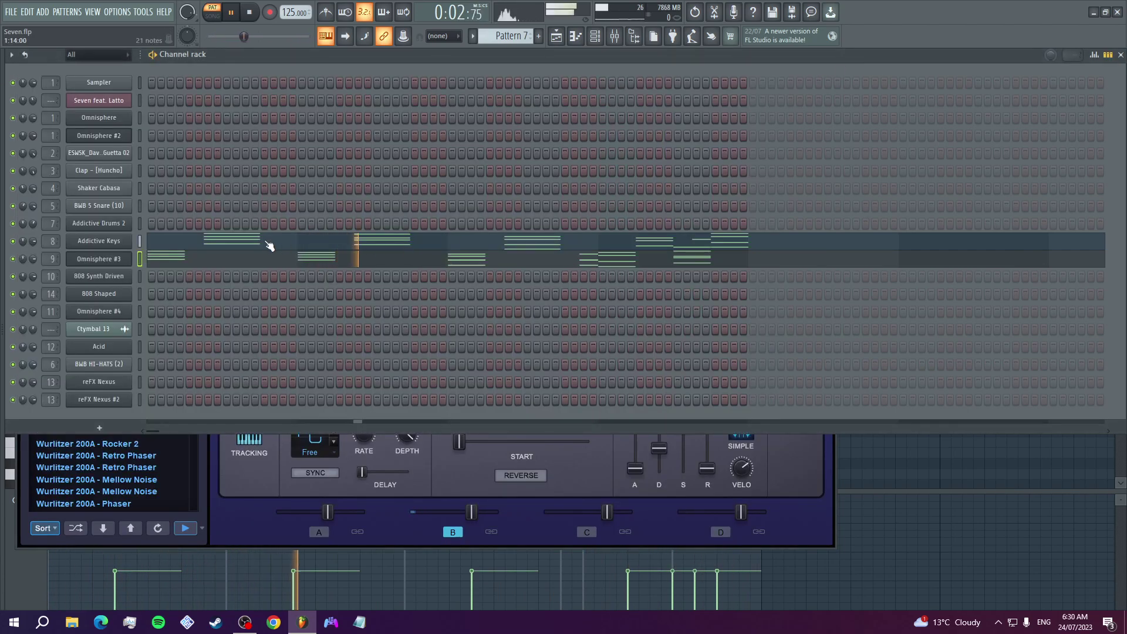
left_click(194, 257)
scroll(184, 260, "down", 2)
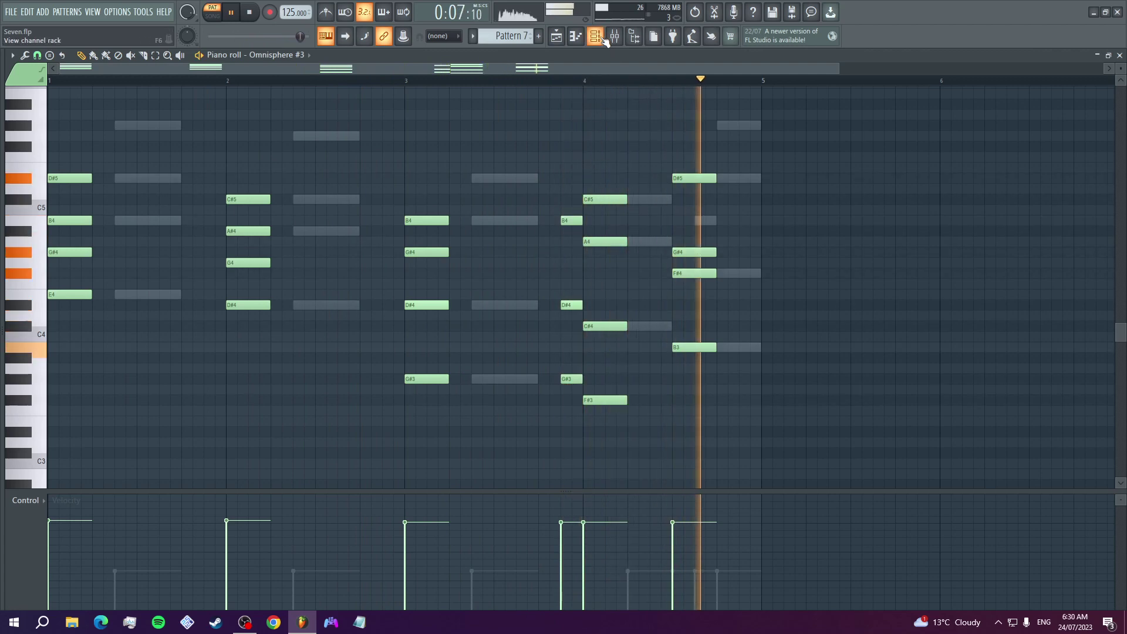
key("space")
Switch to Pattern 8, examine the 808 Synth Driven channel's FLEX preset and play its bass notes in the piano roll.
key("F6")
scroll(512, 38, "down", 1)
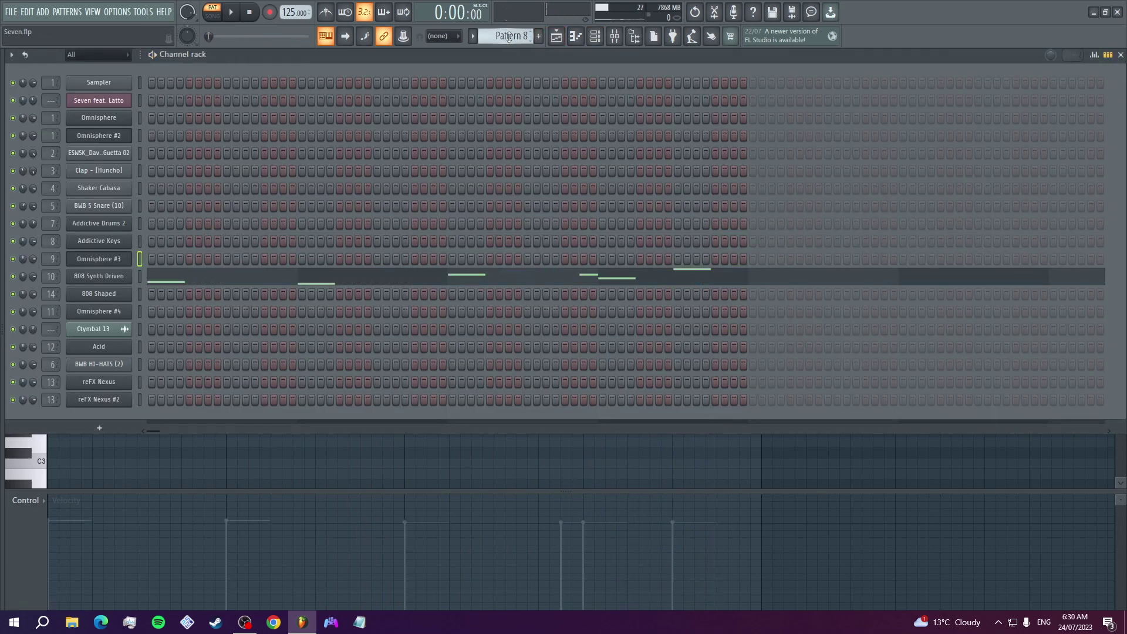
left_click(123, 277)
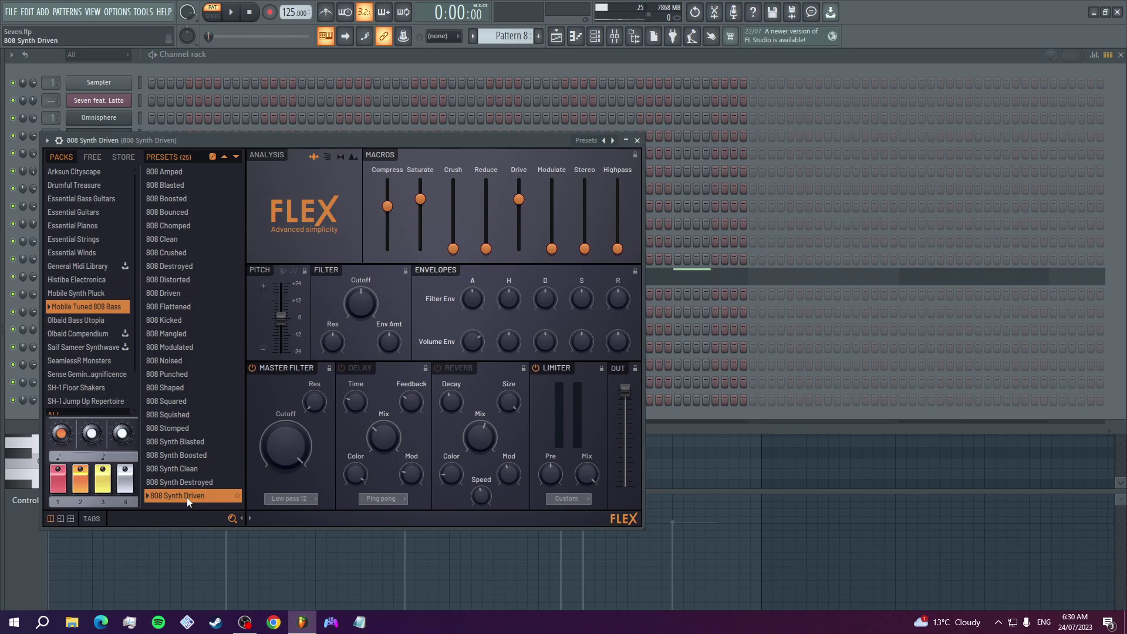
left_click(646, 276)
key("space")
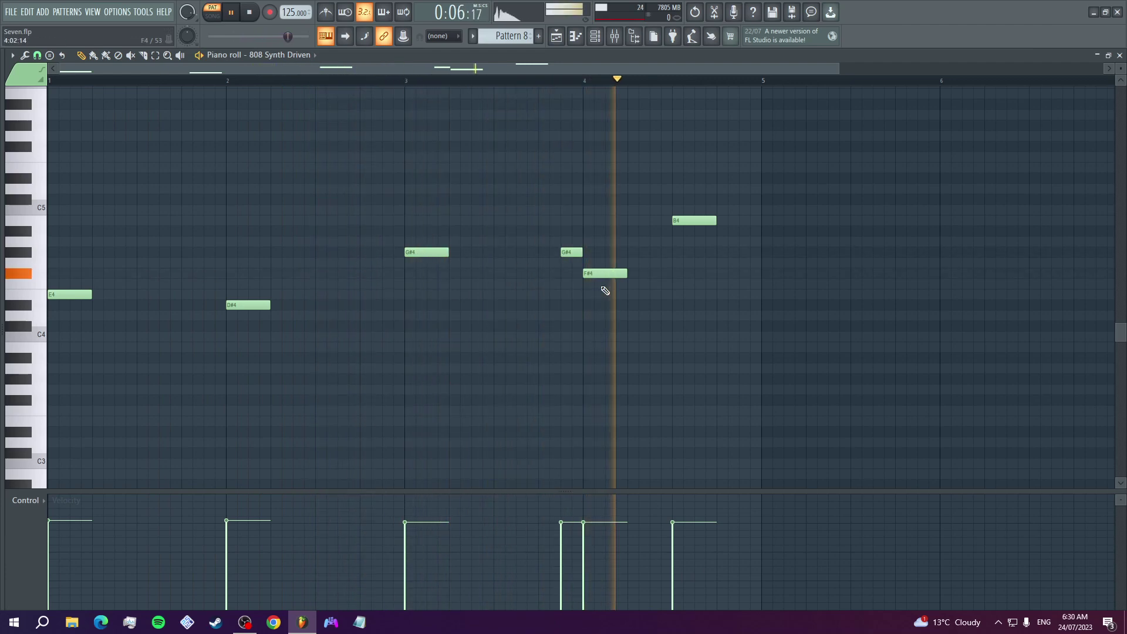
Examine the MaxxBass Stereo effect on the 808 Synth Driven mixer track while the pattern plays.
left_click(615, 36)
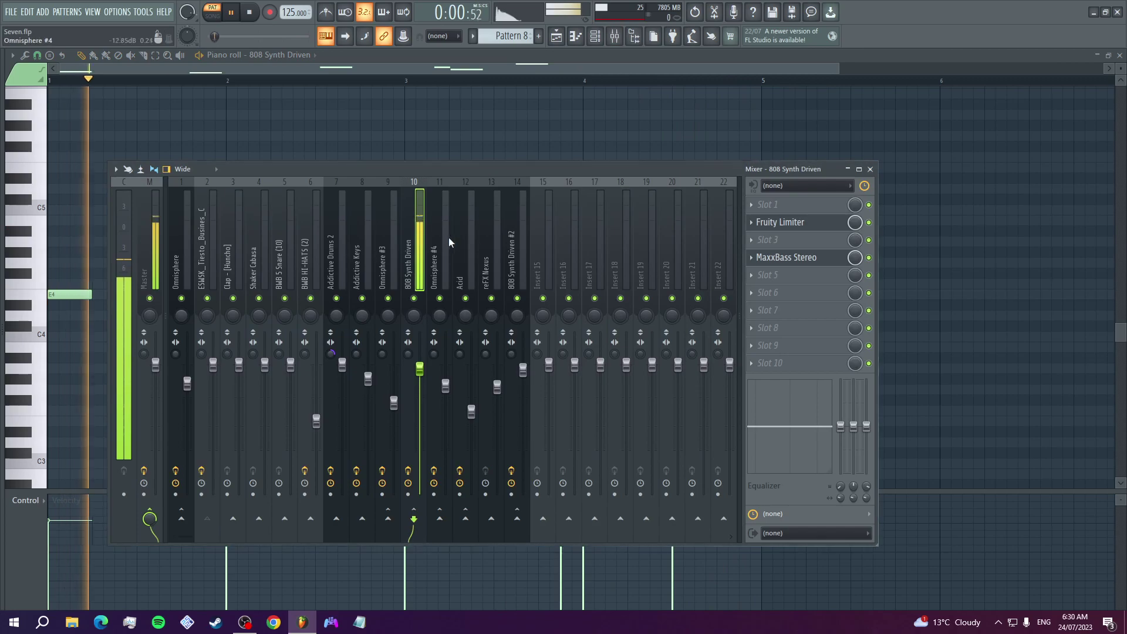
left_click(787, 258)
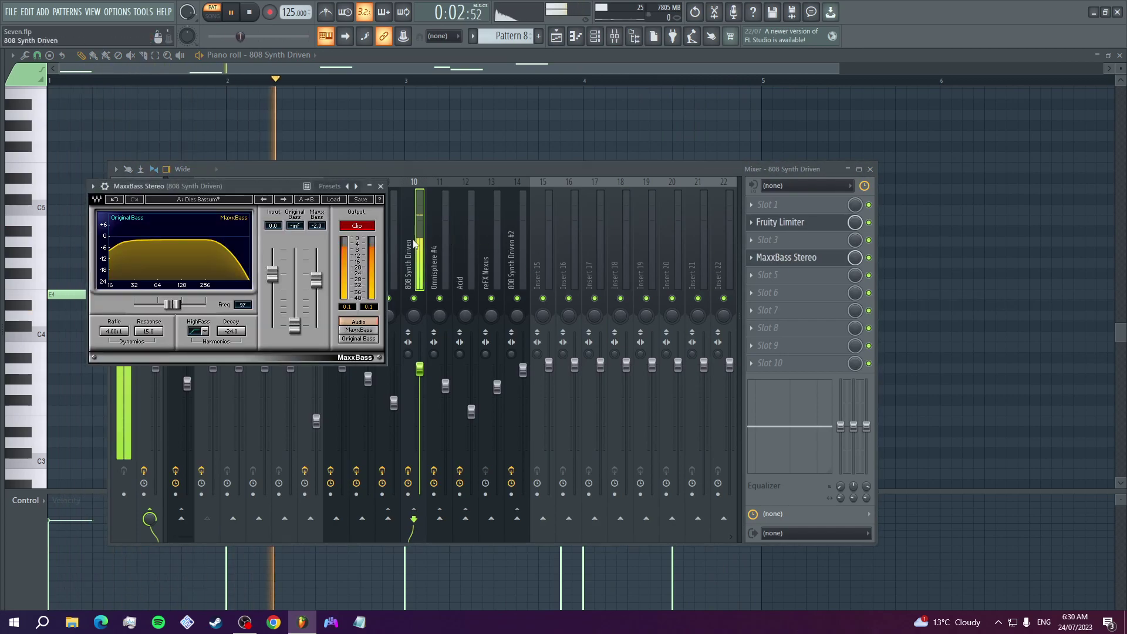
left_click(508, 122)
Switch to Pattern 9, examine the Omnisphere #4 channel's patch and play its chord notes in the piano roll.
key("F6")
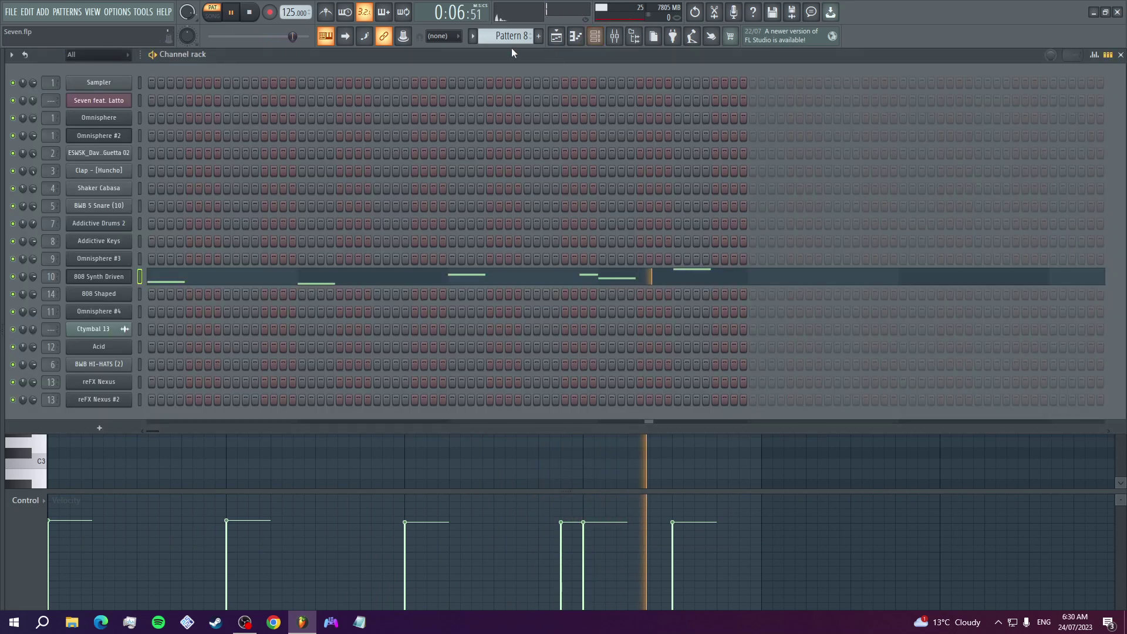
scroll(506, 35, "down", 1)
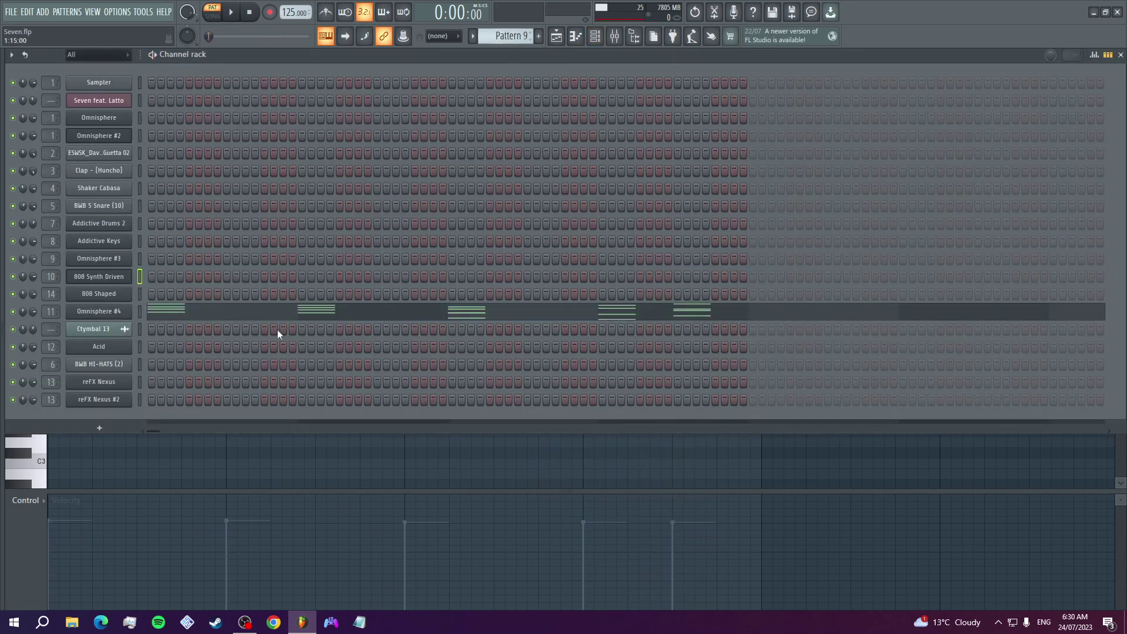
left_click(122, 313)
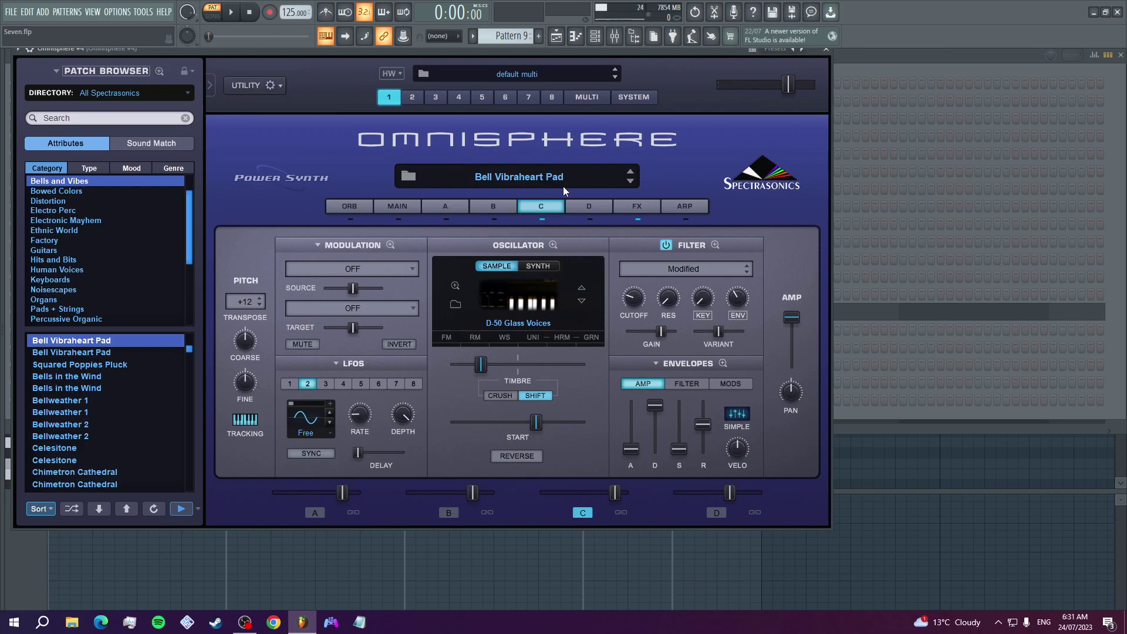
key("F7")
scroll(502, 373, "up", 4)
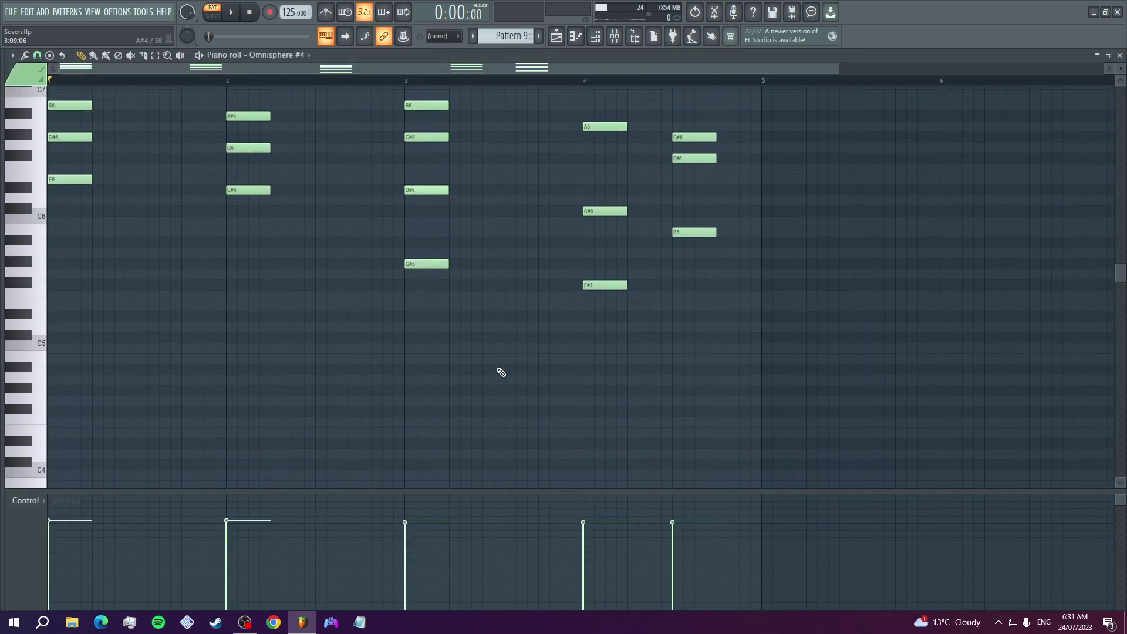
key("space")
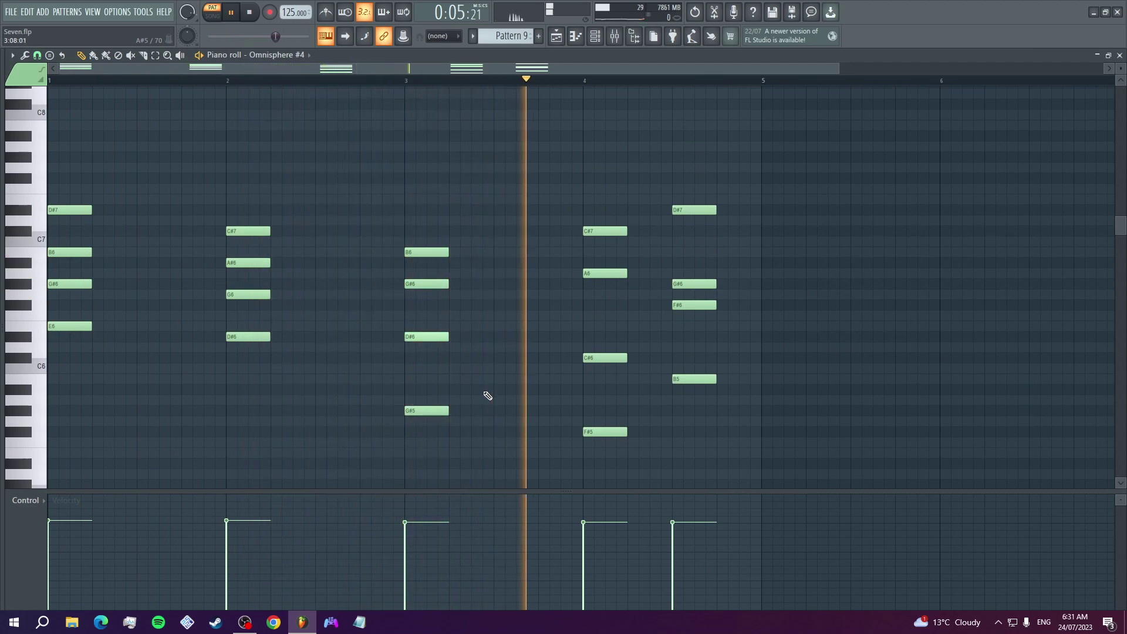
key("space")
Switch to Pattern 10, examine the Acid channel's synth settings and open its notes in the piano roll.
left_click(595, 36)
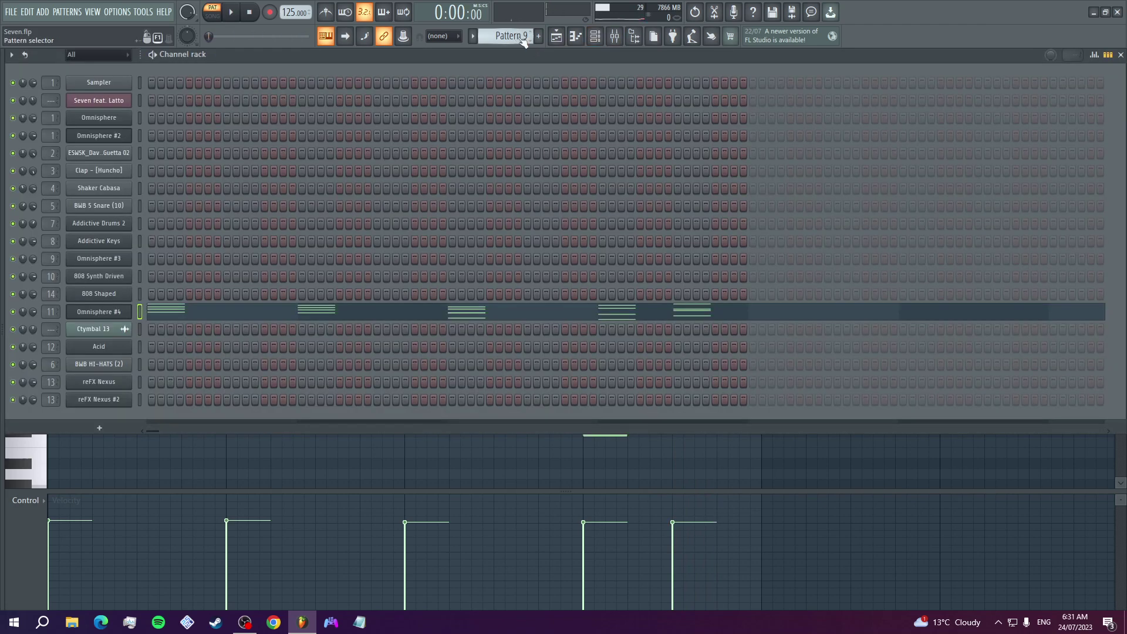
scroll(517, 37, "up", 1)
left_click(84, 347)
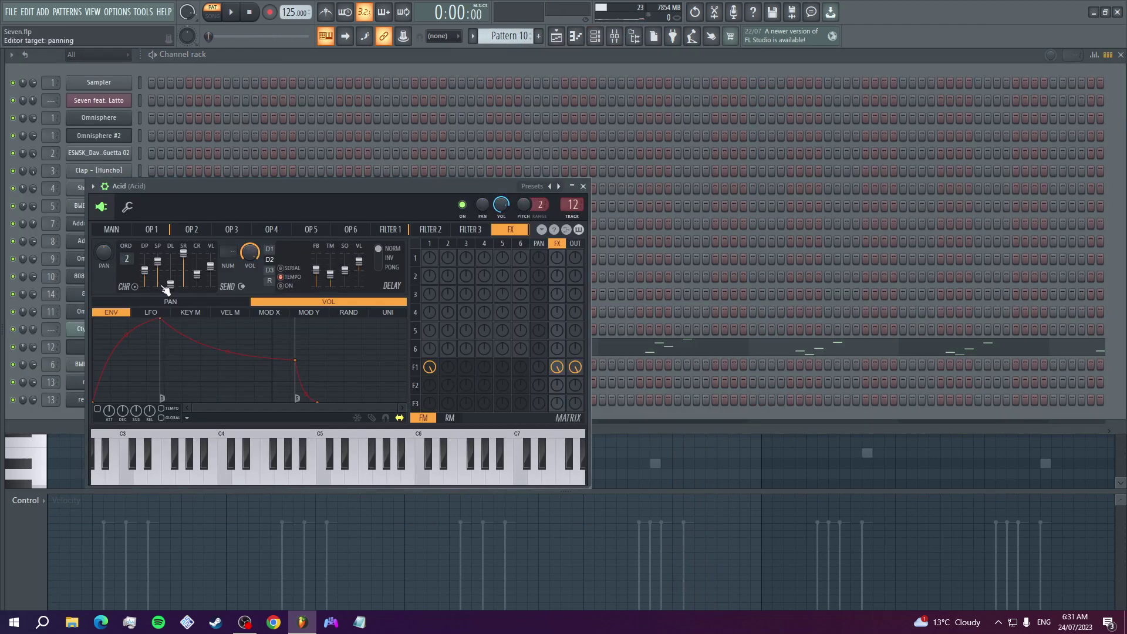
left_click(622, 352)
Play Pattern 10 and review the full run of Acid notes across all eight bars in the piano roll.
scroll(402, 338, "down", 8)
scroll(399, 341, "down", 3)
key("space")
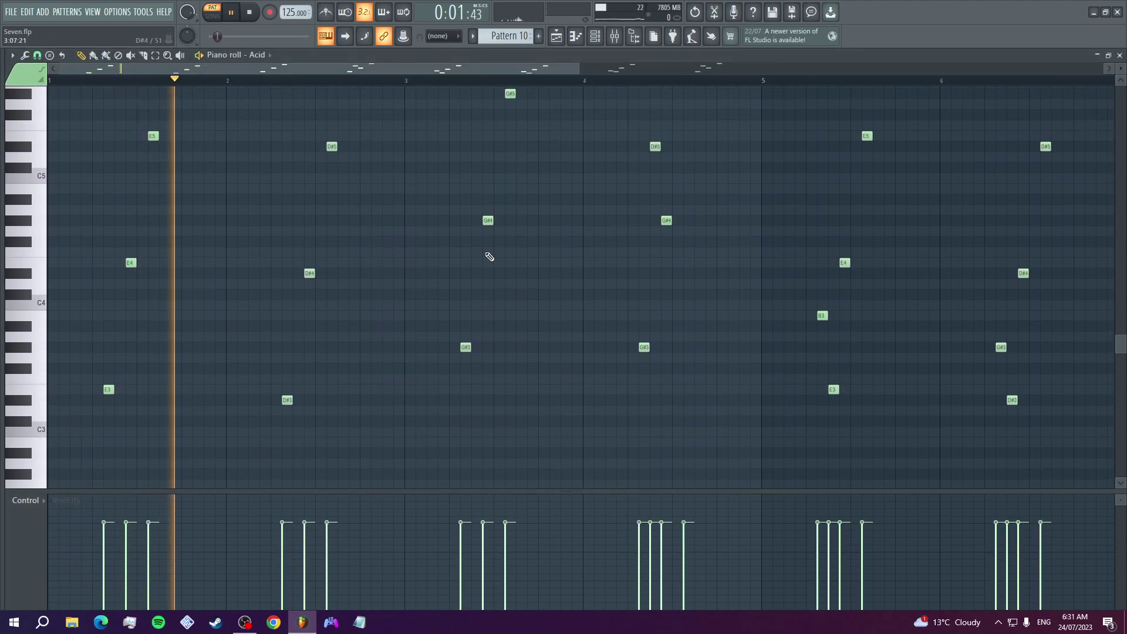
left_click_drag(575, 69, 991, 69)
scroll(800, 281, "up", 2)
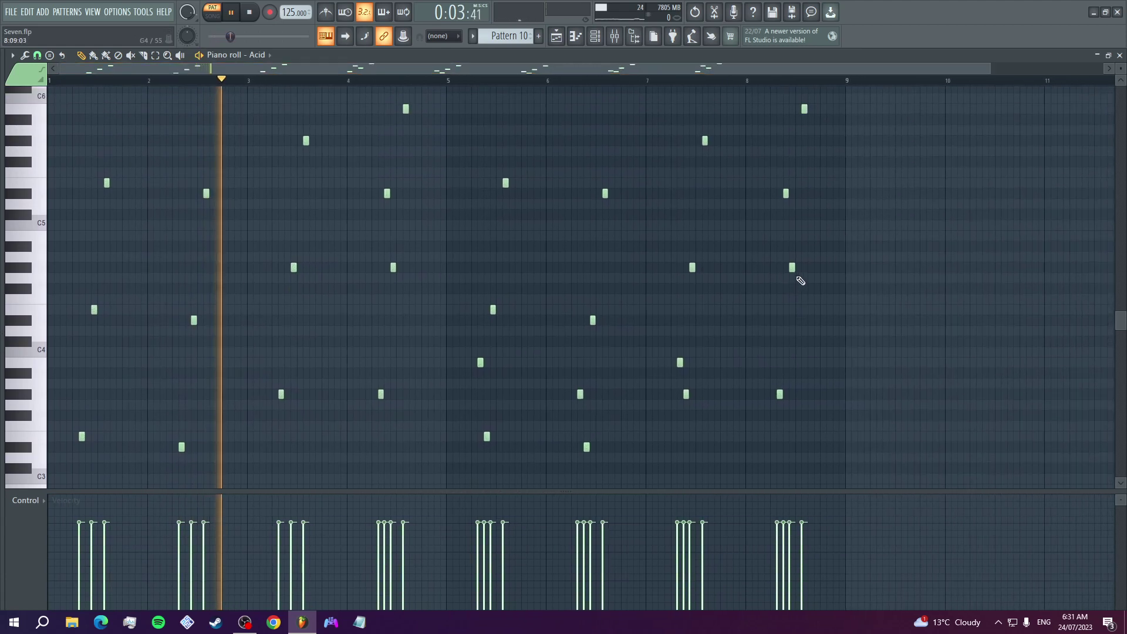
scroll(798, 285, "up", 1)
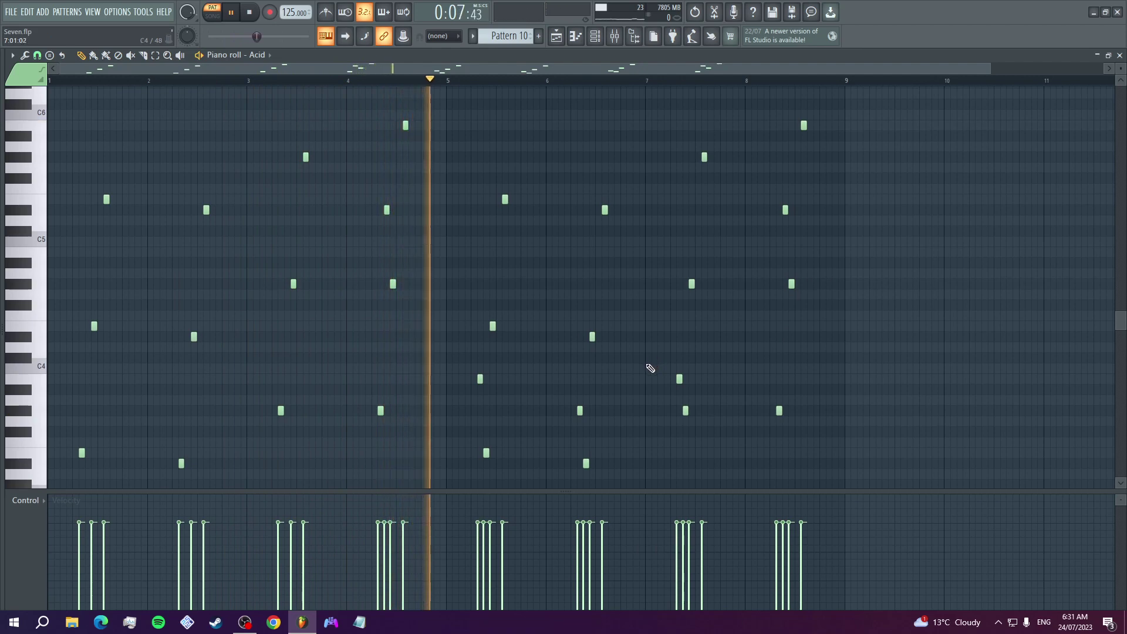
scroll(647, 373, "down", 2)
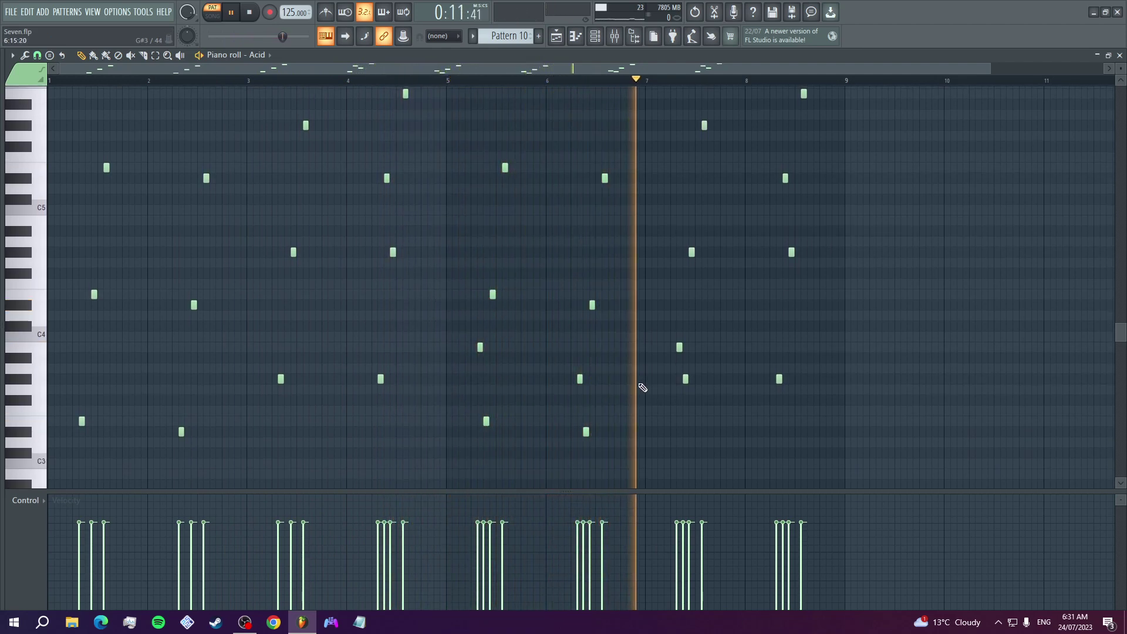
scroll(643, 387, "up", 2)
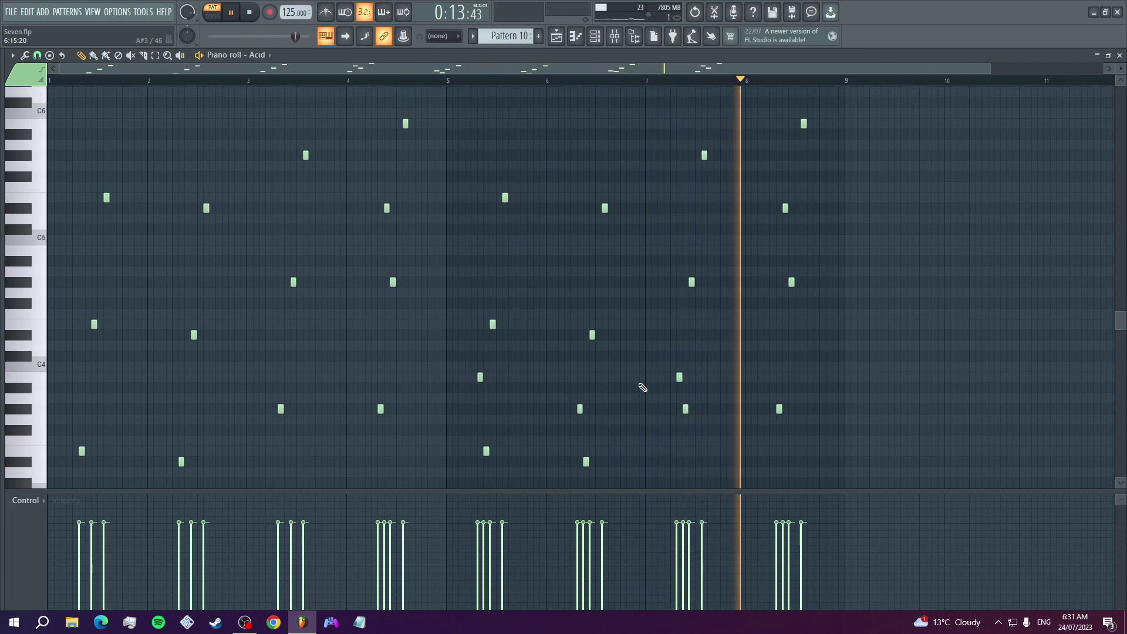
key("space")
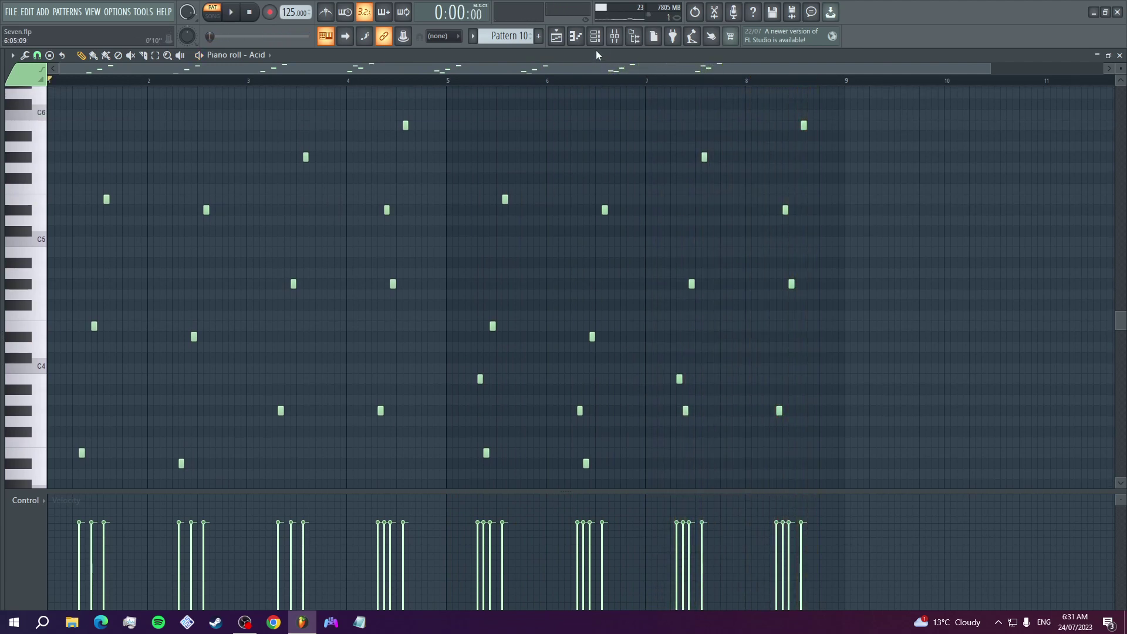
Switch to Pattern 11 and play the Addictive Keys chords in the piano roll.
left_click(594, 35)
scroll(493, 30, "down", 1)
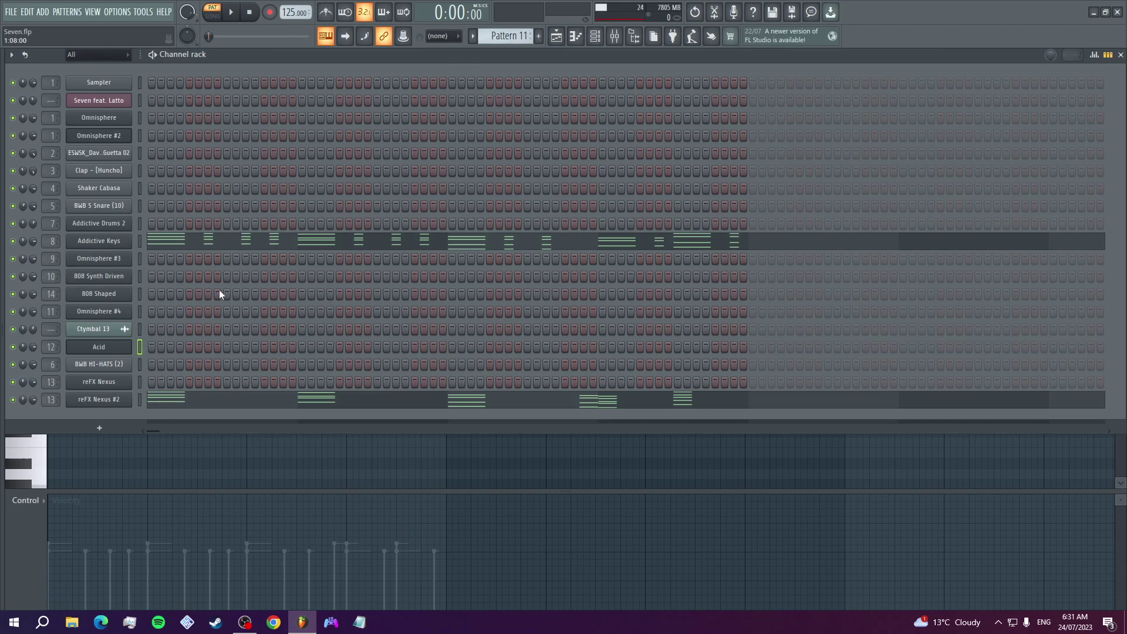
left_click(189, 249)
scroll(170, 305, "up", 1)
key("space")
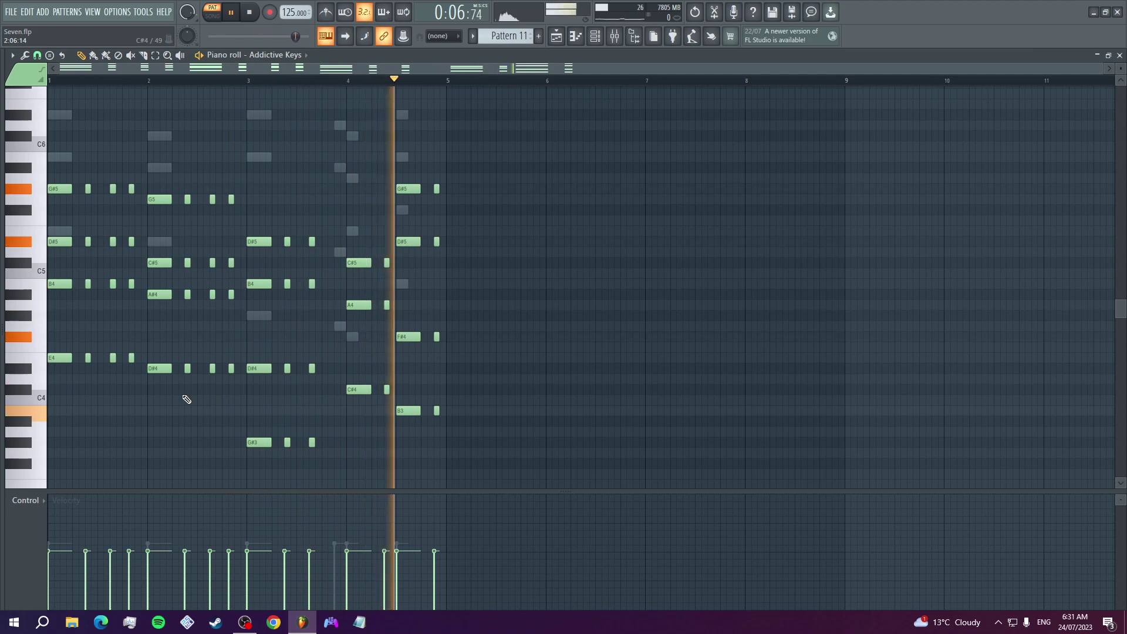
key("space")
Open the reFX Nexus #2 notes of Pattern 11 in the piano roll and review them during playback.
left_click(594, 36)
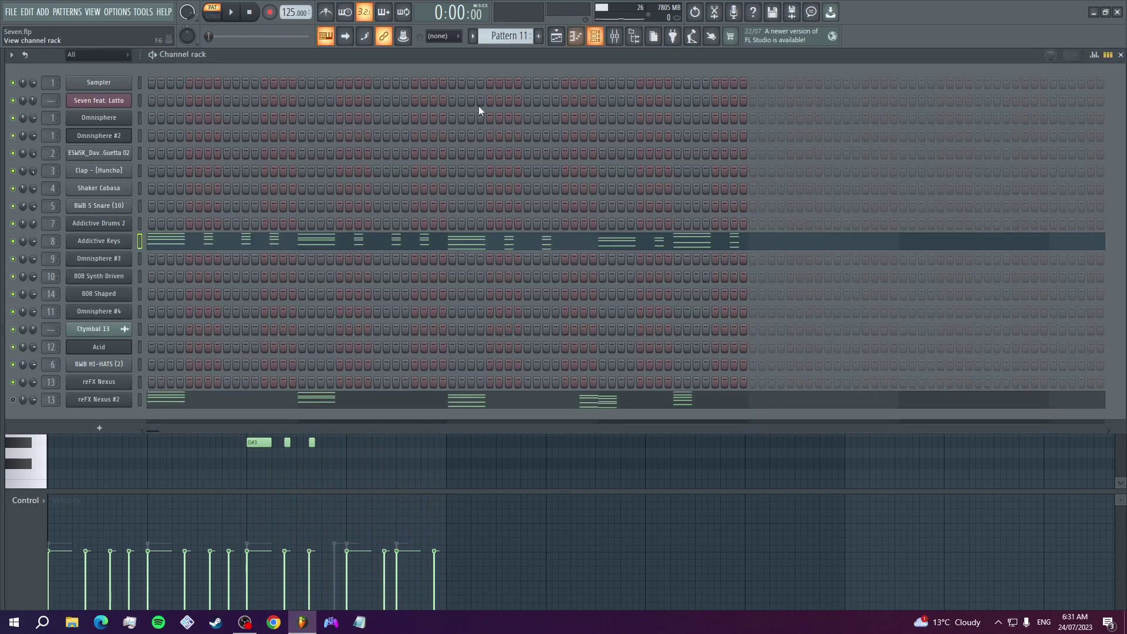
left_click(170, 400)
key("space")
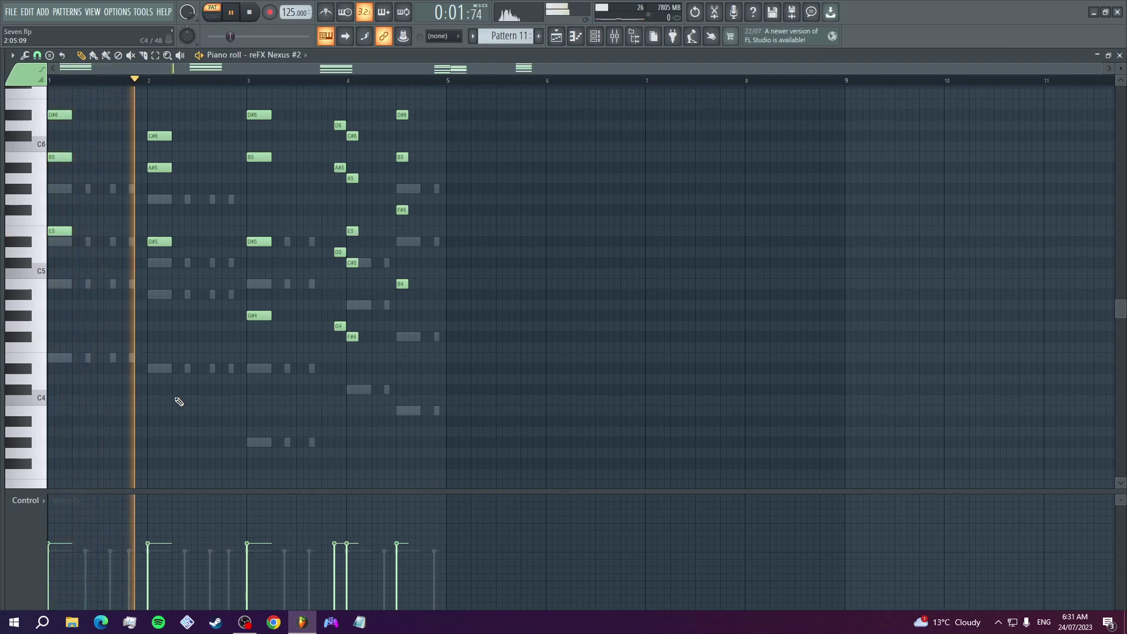
scroll(179, 402, "up", 1)
scroll(179, 402, "up", 3)
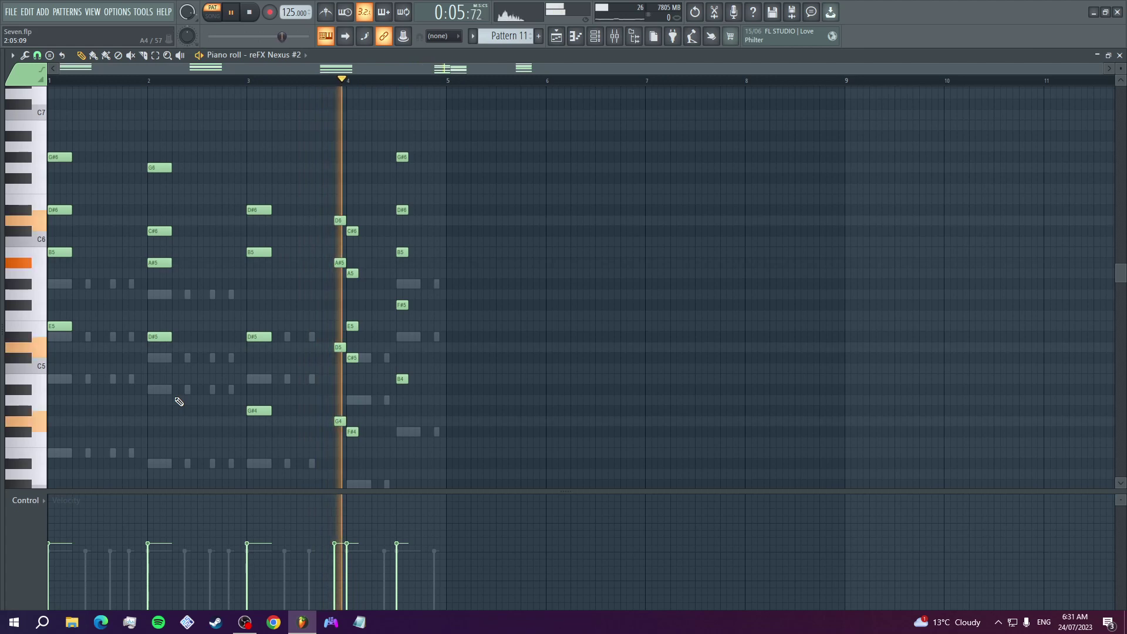
key("space")
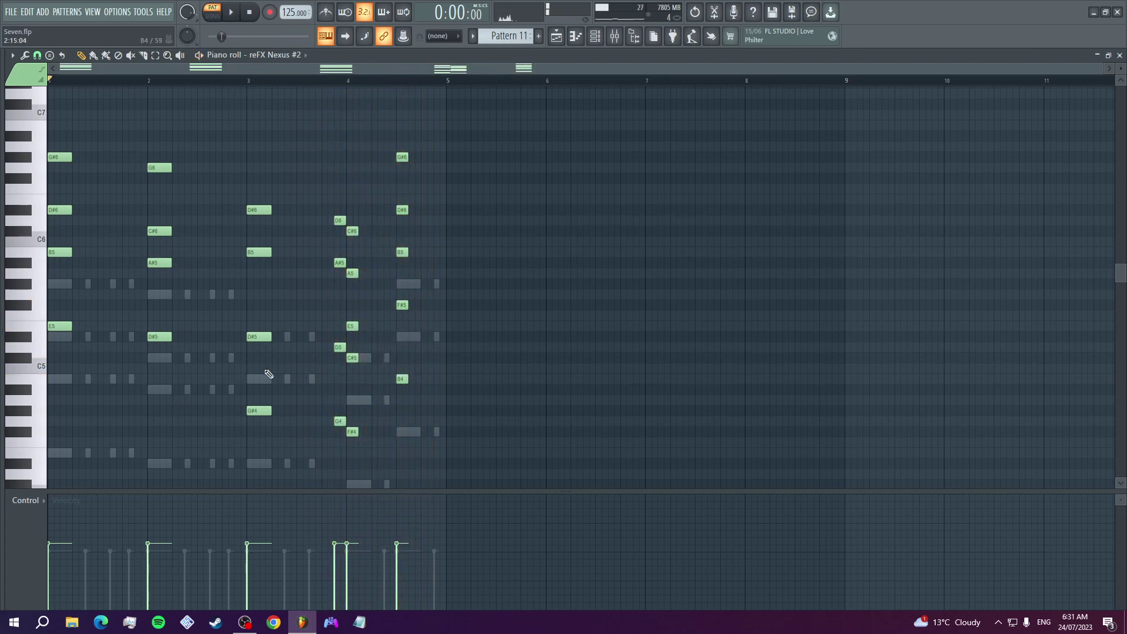
Shorten the four-note reFX Nexus #2 chord just before bar 4 in Pattern 11 and play the result.
left_click_drag(318, 385, 346, 443)
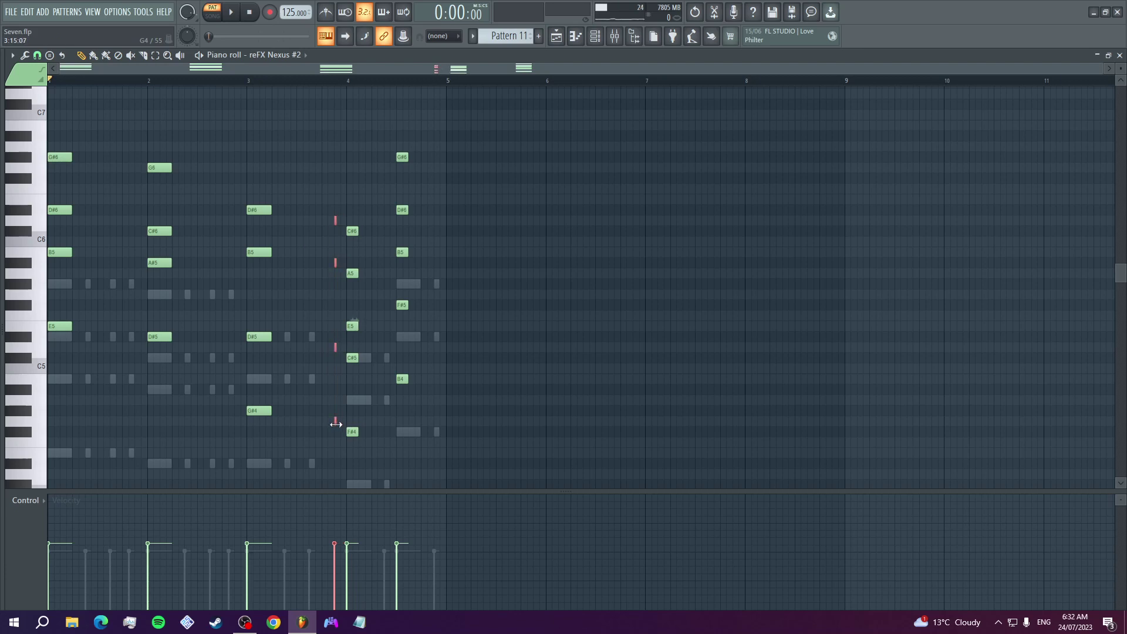
key("space")
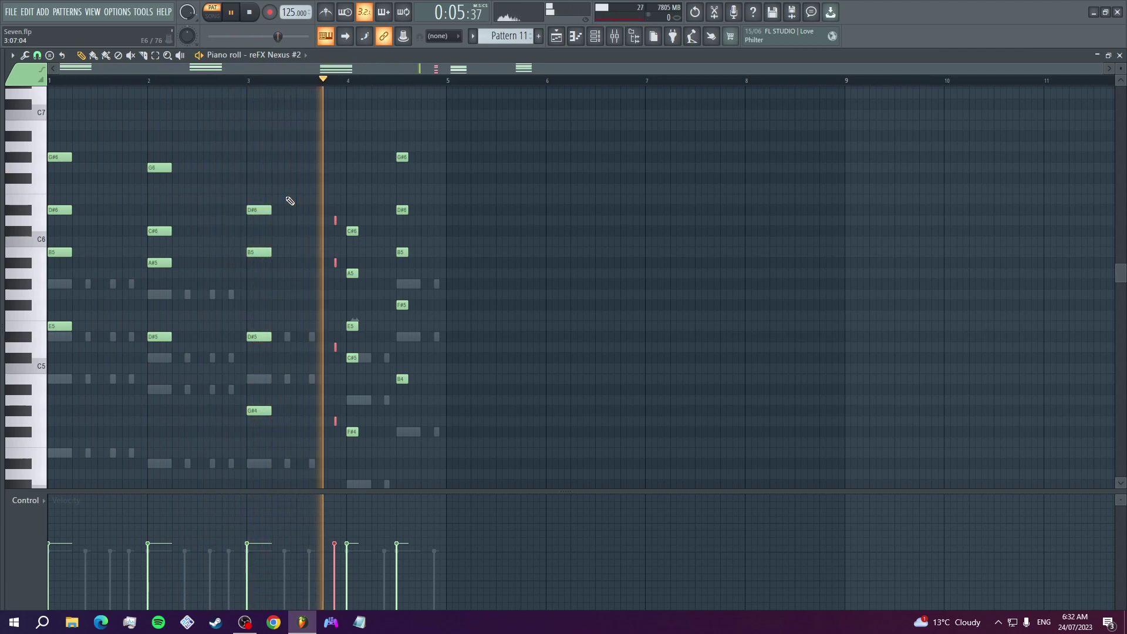
Stop playback and examine the preset loaded in the reFX Nexus #2 channel.
left_click(594, 36)
key("space")
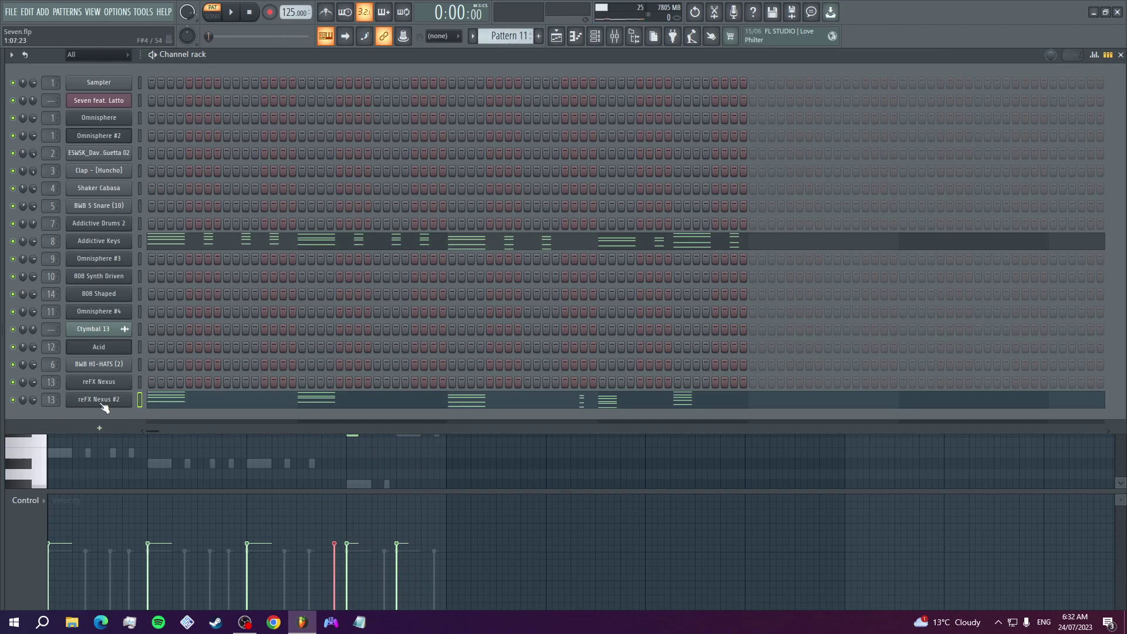
left_click(122, 400)
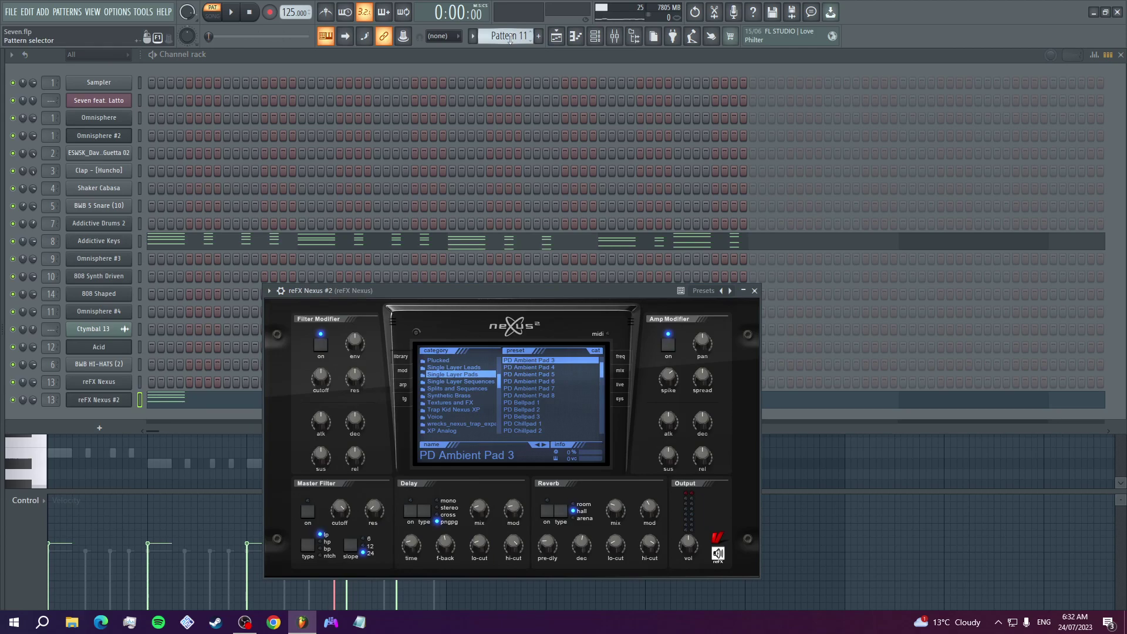
Switch to Pattern 12 and play its steps on the ESWSK_Dav..Guetta 02 channel in the channel rack.
scroll(509, 36, "down", 1)
left_click(426, 55)
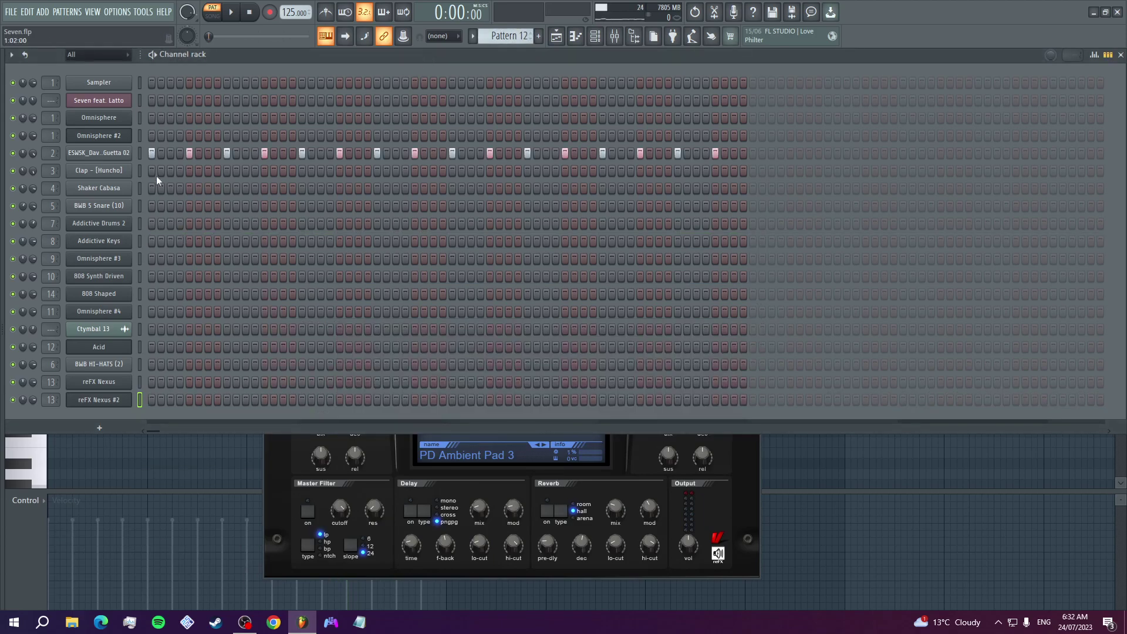
key("space")
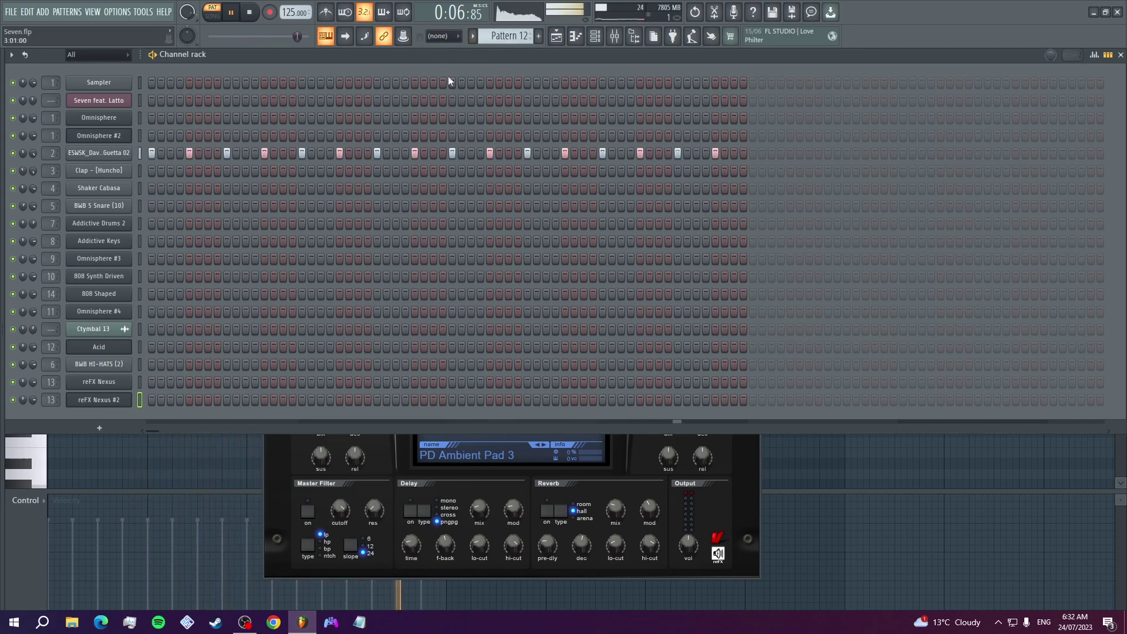
Switch to Pattern 13, examine the reFX Nexus channel's preset and play its notes from the middle of bar 3.
key("ctrl+z")
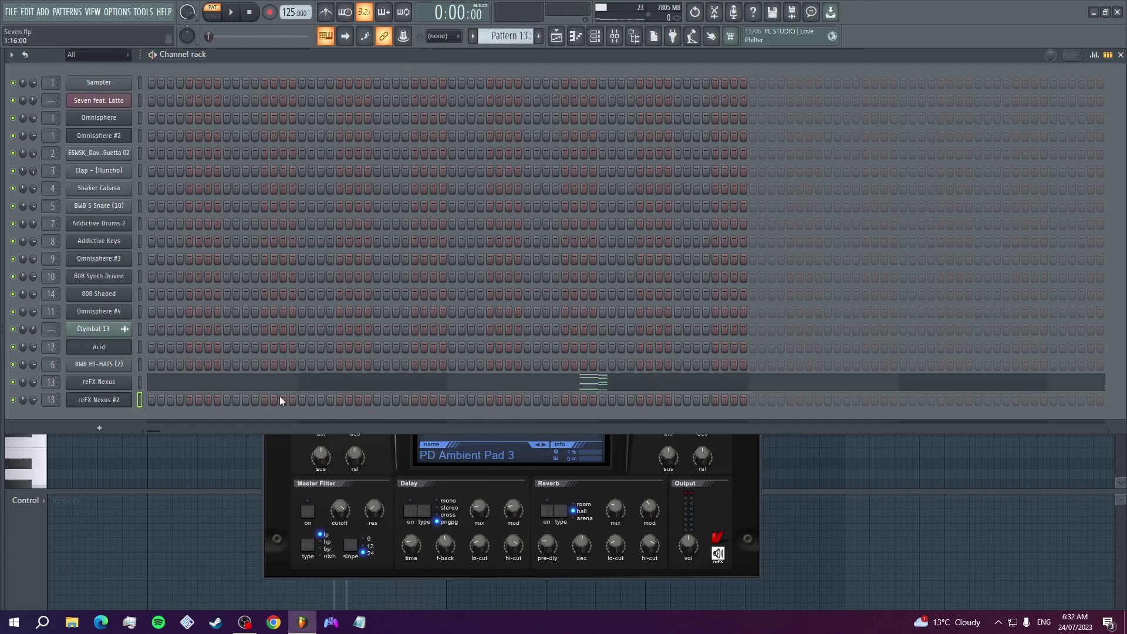
left_click(123, 383)
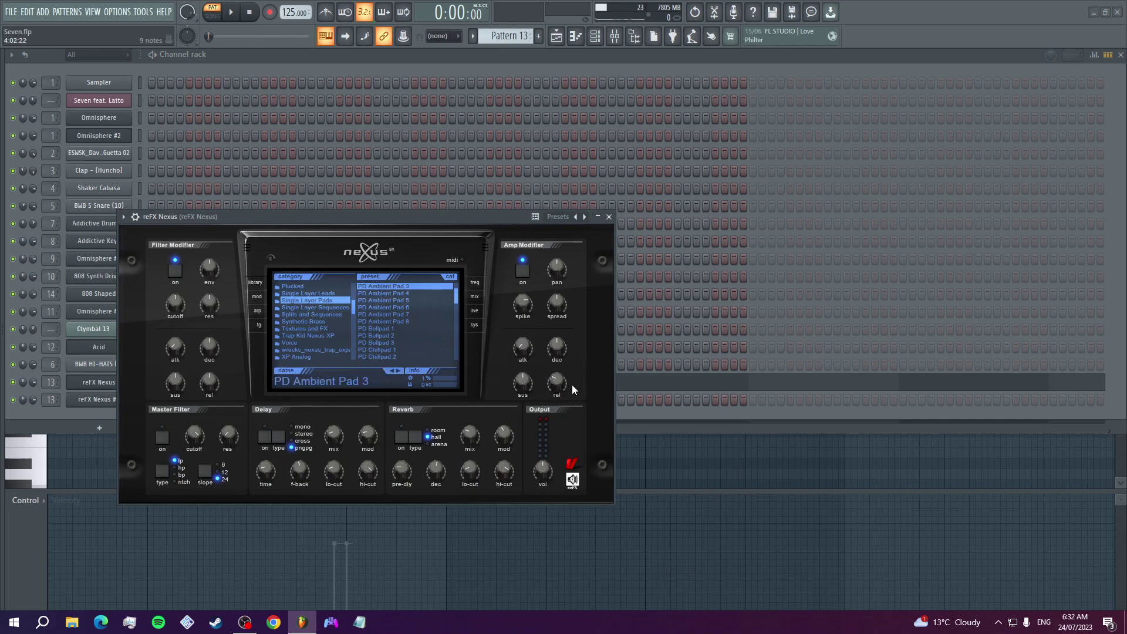
left_click(630, 388)
left_click(300, 80)
key("space")
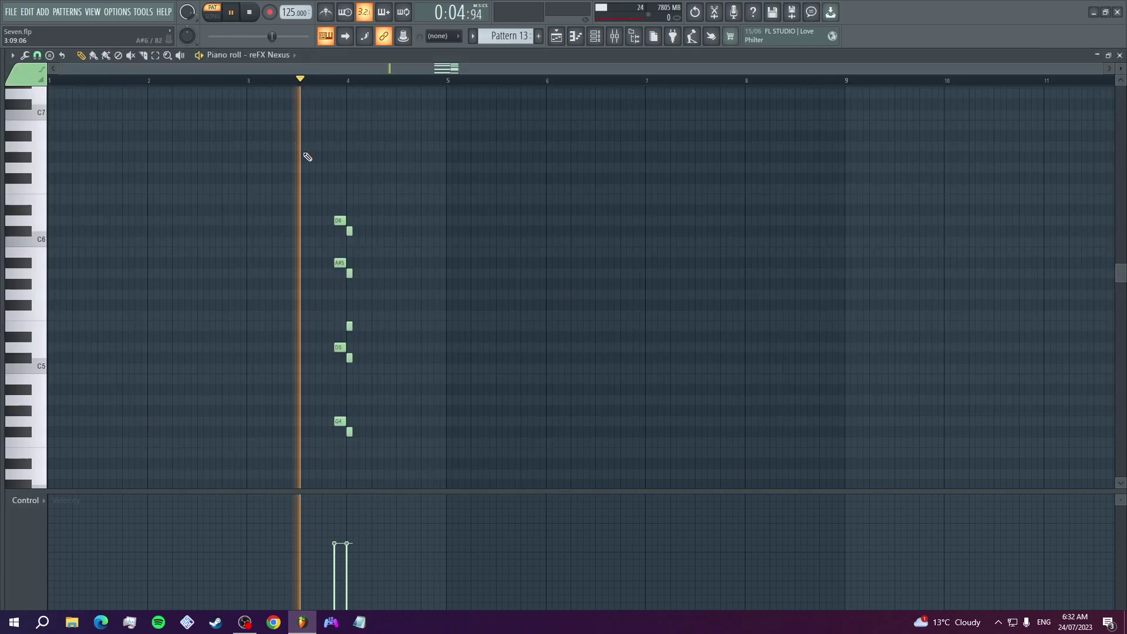
key("space")
Locate the Pattern 13 clip on Track 14 of the playlist and play the arrangement from bar 62 in song mode.
key("F5")
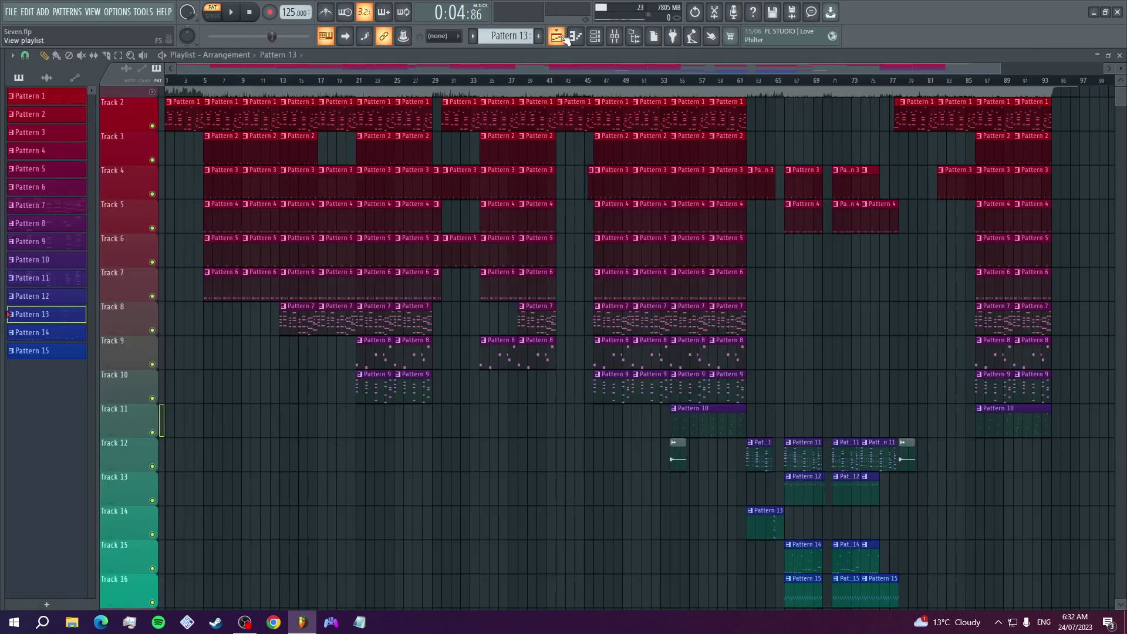
scroll(757, 382, "down", 5)
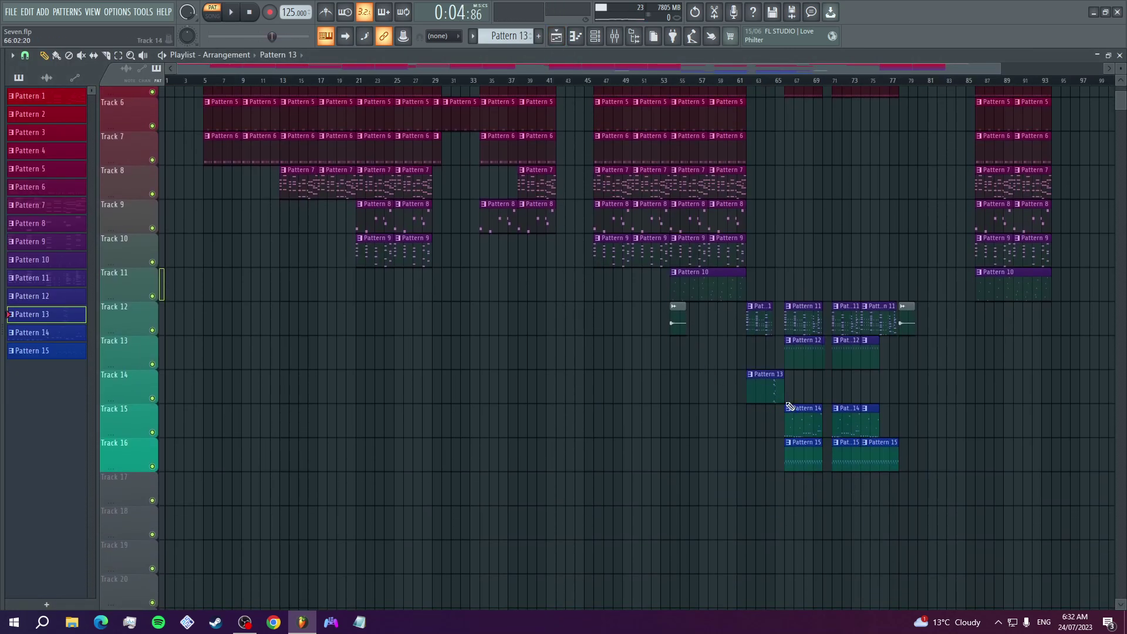
scroll(827, 401, "up", 5)
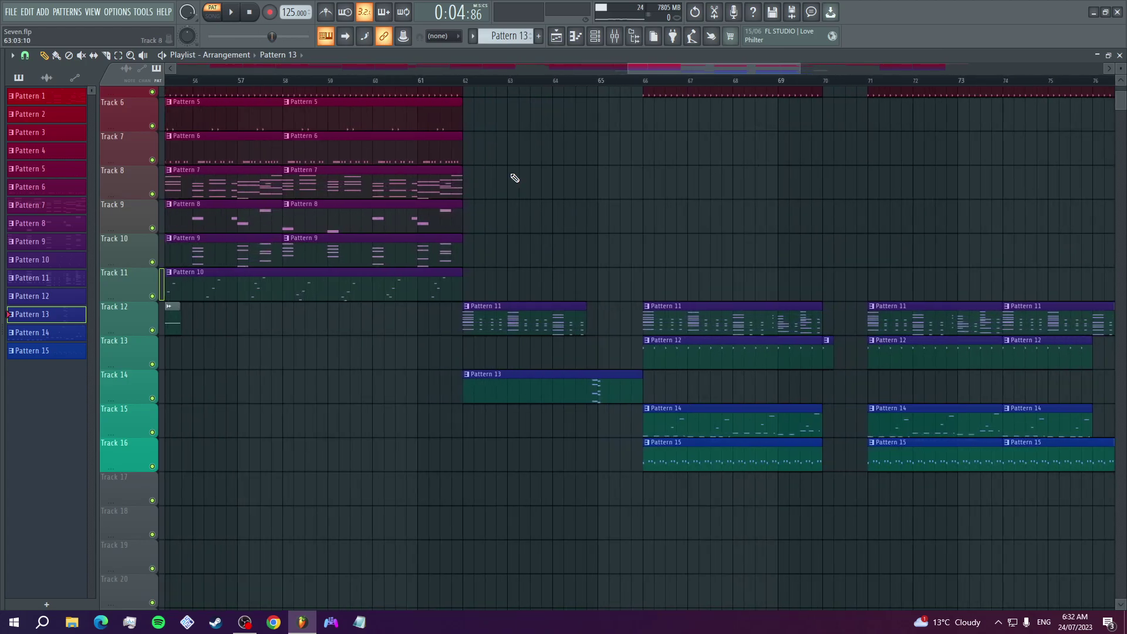
key("space")
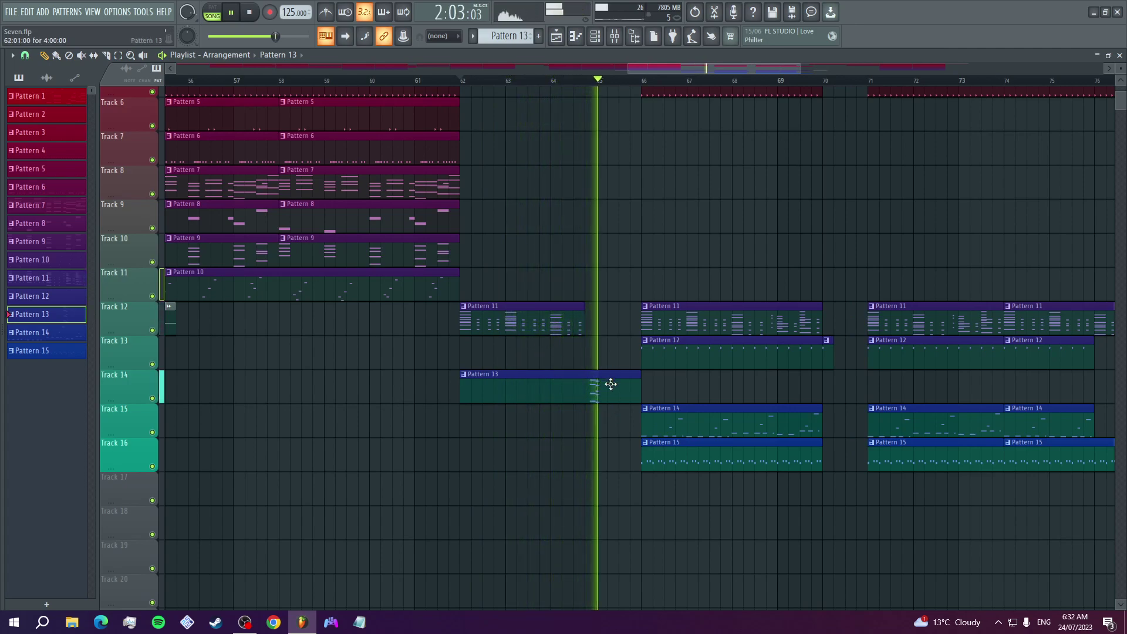
key("space")
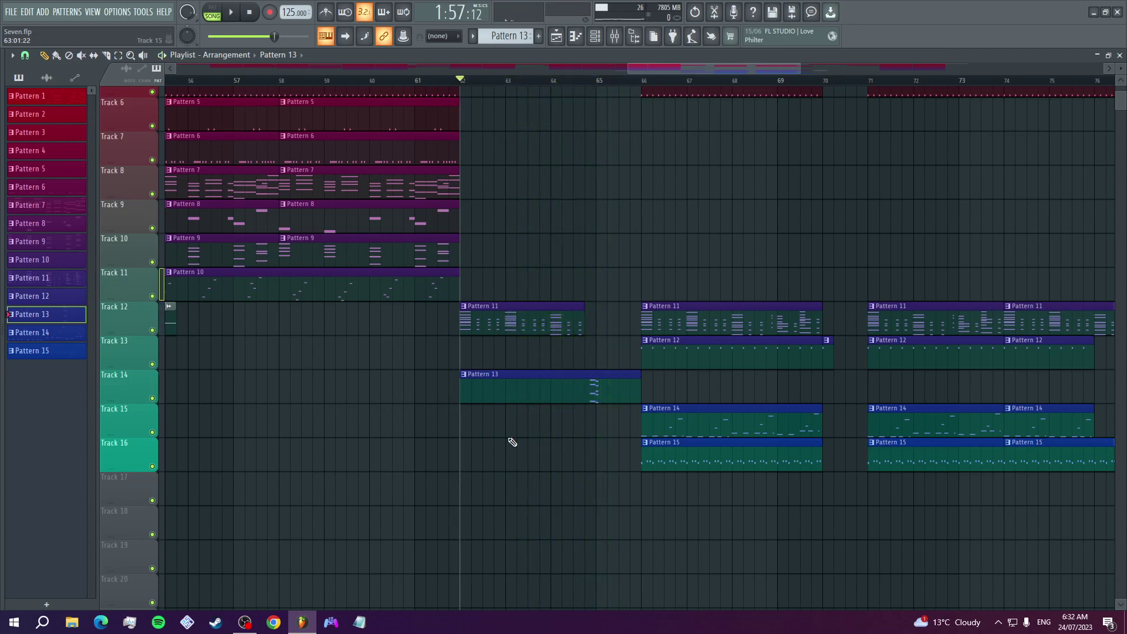
Switch to Pattern 14, open the 808 Shaped channel's notes in the piano roll and play the pattern.
left_click(596, 40)
scroll(517, 37, "down", 1)
left_click(338, 282)
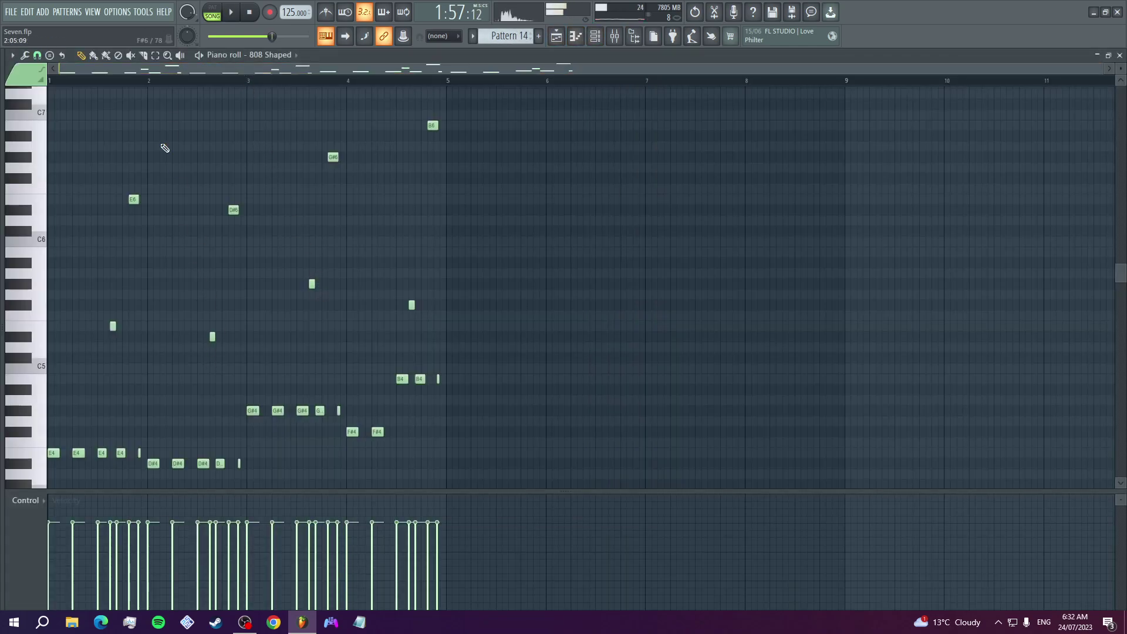
key("space")
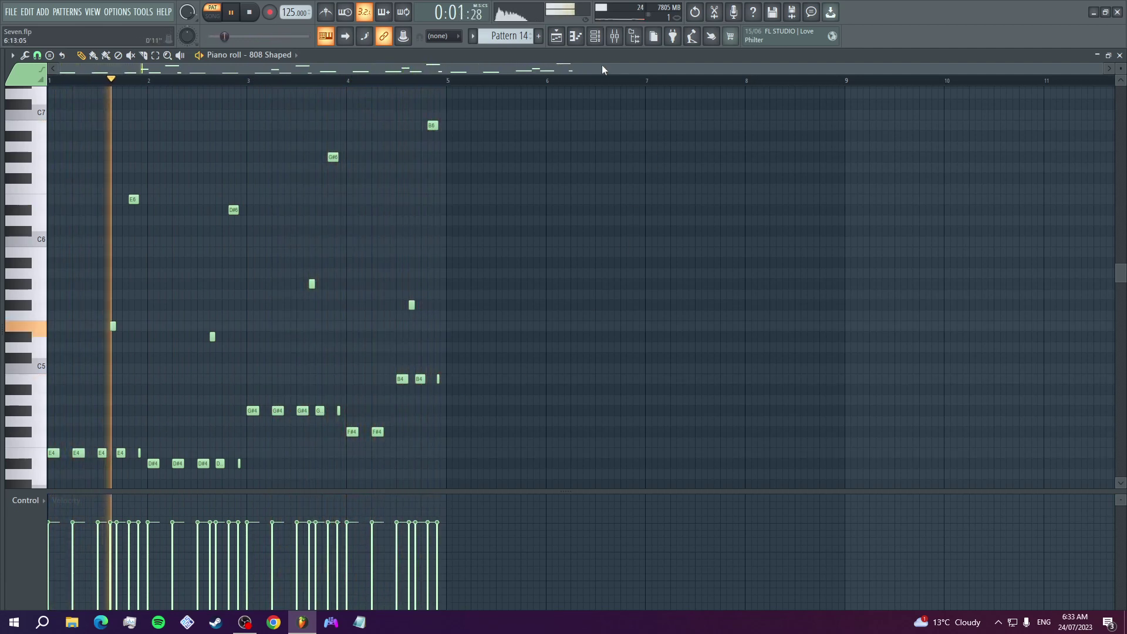
Stop the pattern and examine the 808 Shaped channel's FLEX preset and its effects chain in the mixer.
key("space")
left_click(595, 36)
left_click(118, 293)
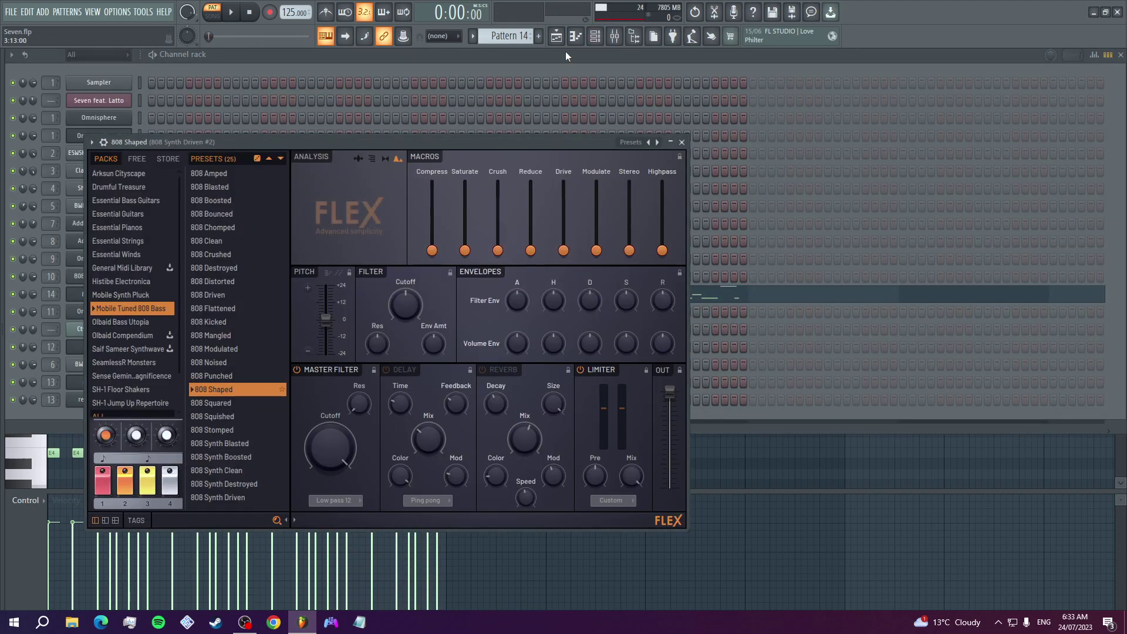
left_click(614, 38)
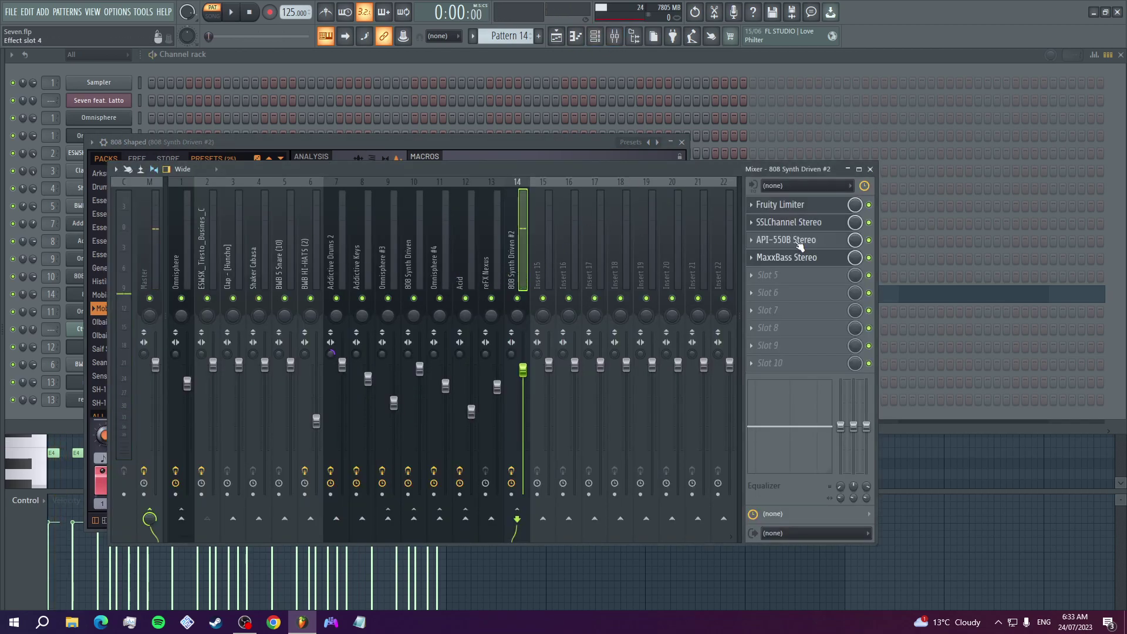
Switch to Pattern 15, open the Addictive Drums 2 channel's notes in the piano roll and play the pattern.
left_click(595, 37)
scroll(506, 38, "down", 1)
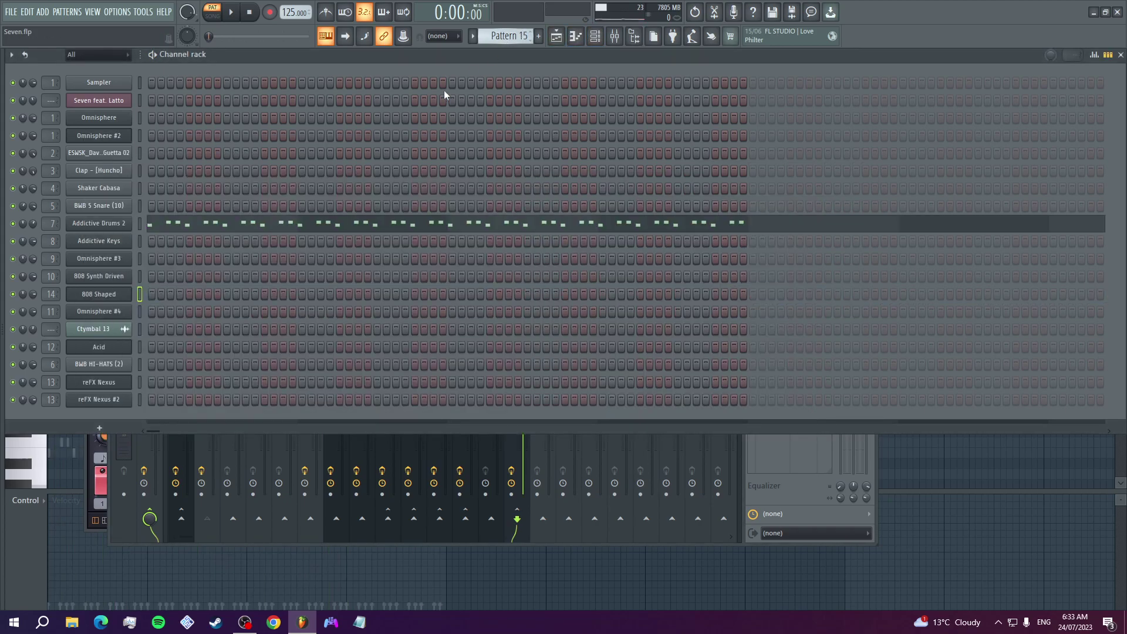
left_click(248, 228)
scroll(156, 302, "down", 4)
key("space")
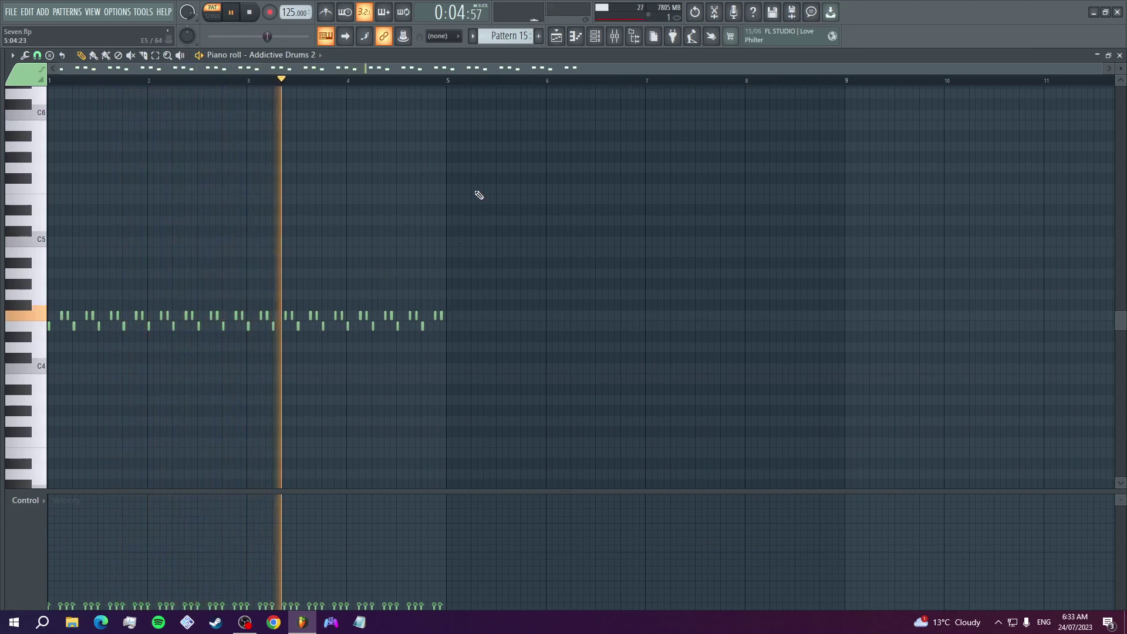
left_click(594, 36)
key("space")
Switch to Pattern 16, locate the cymbal audio clip on Track 12 of the playlist and open its sample settings.
scroll(508, 36, "up", 1)
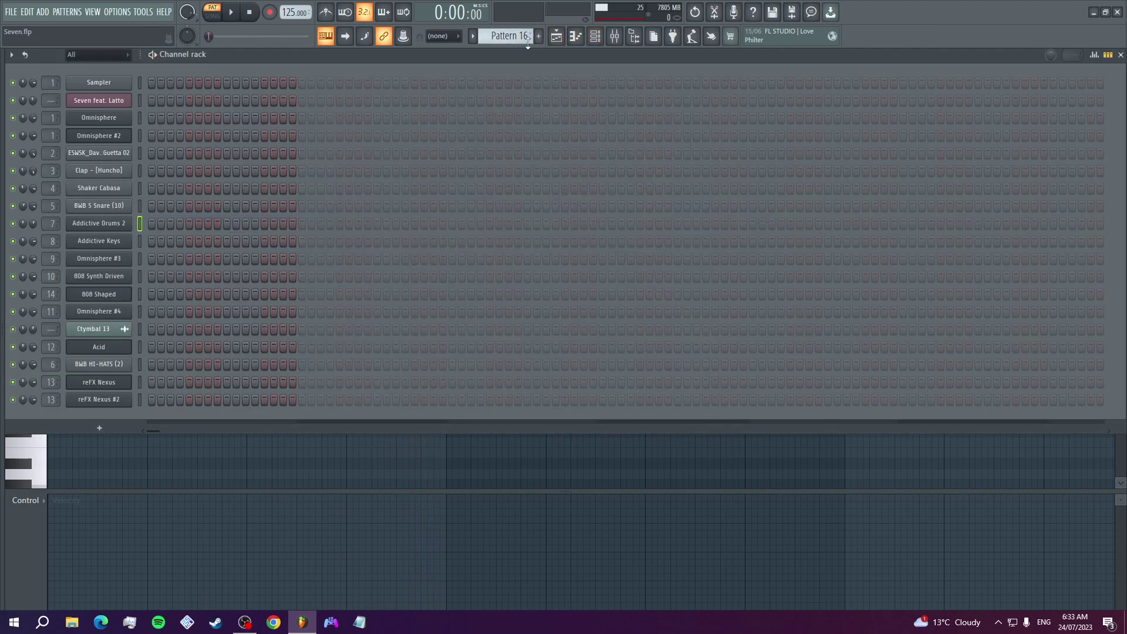
left_click(556, 36)
scroll(503, 460, "down", 3)
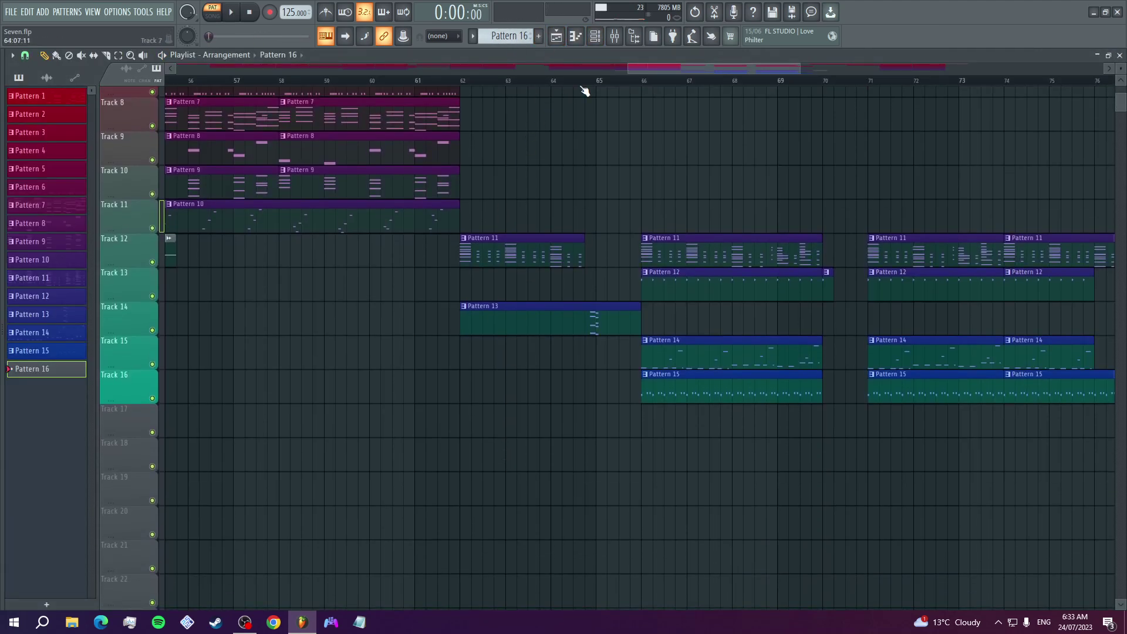
left_click_drag(632, 68, 176, 68)
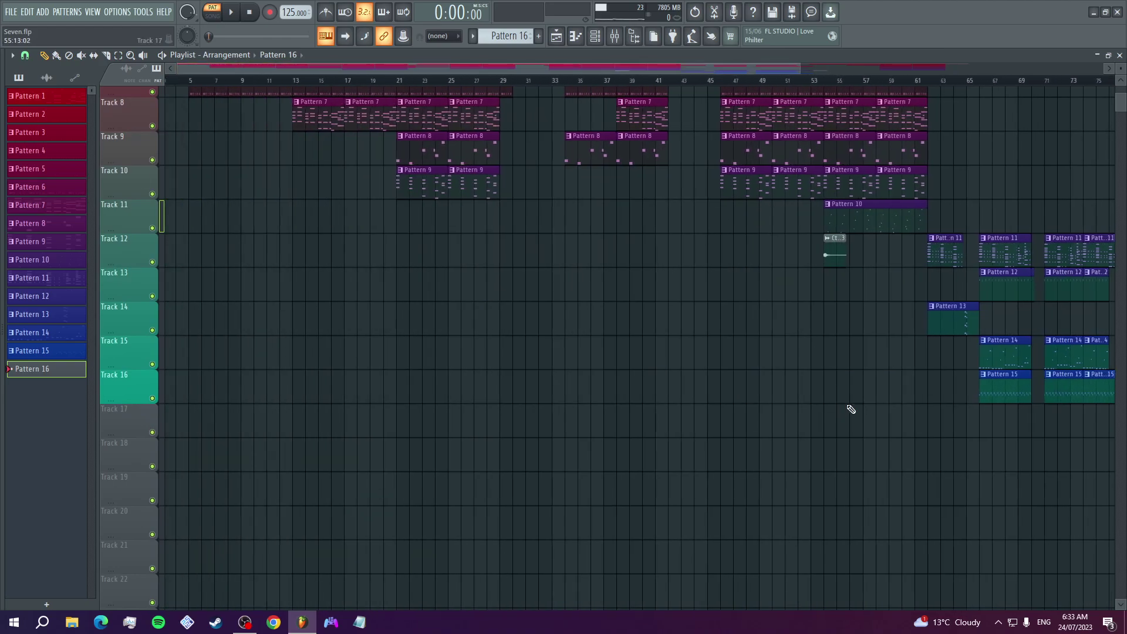
scroll(850, 408, "up", 3)
double_click(839, 358)
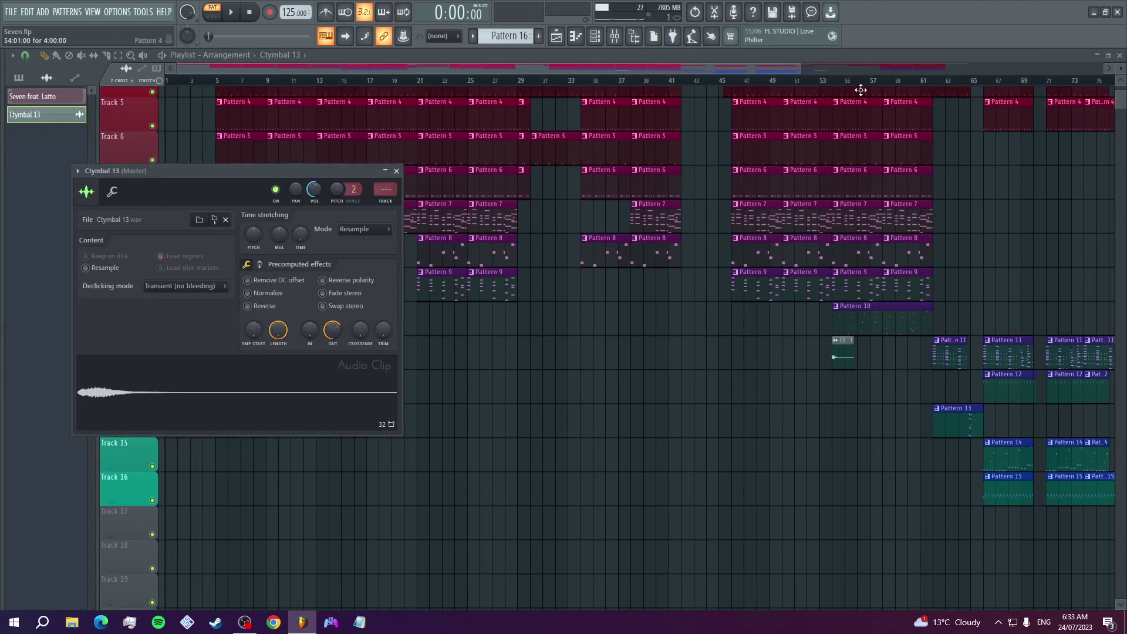
Play the arrangement in song mode from about bar 52, just before the cymbal clip, with all tracks in view.
left_click(813, 85)
key("space")
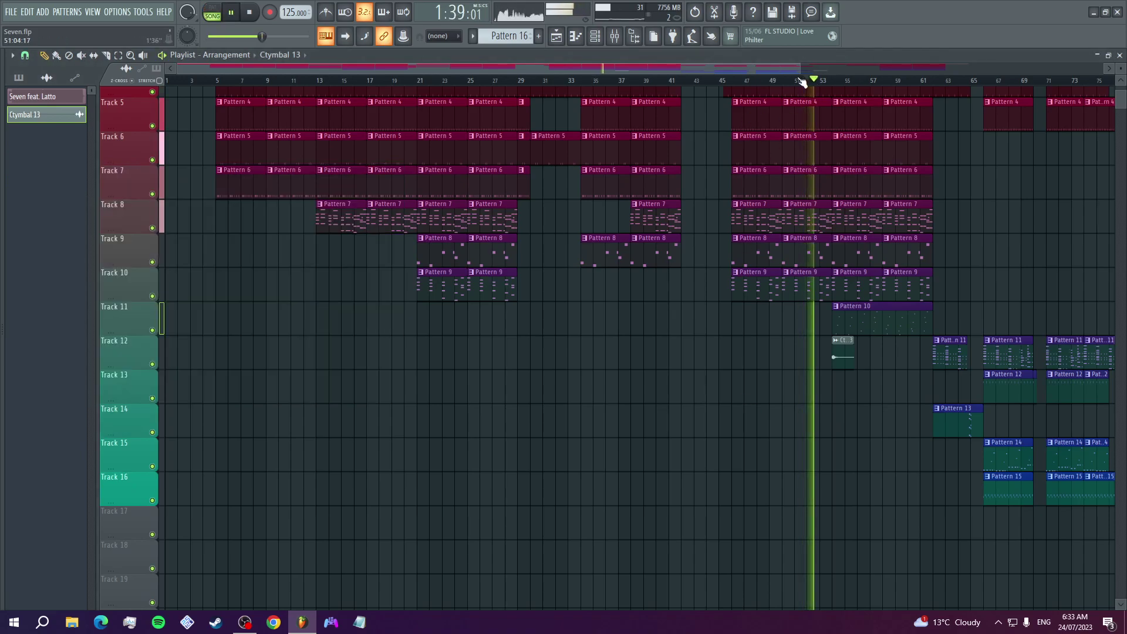
scroll(922, 343, "down", 5)
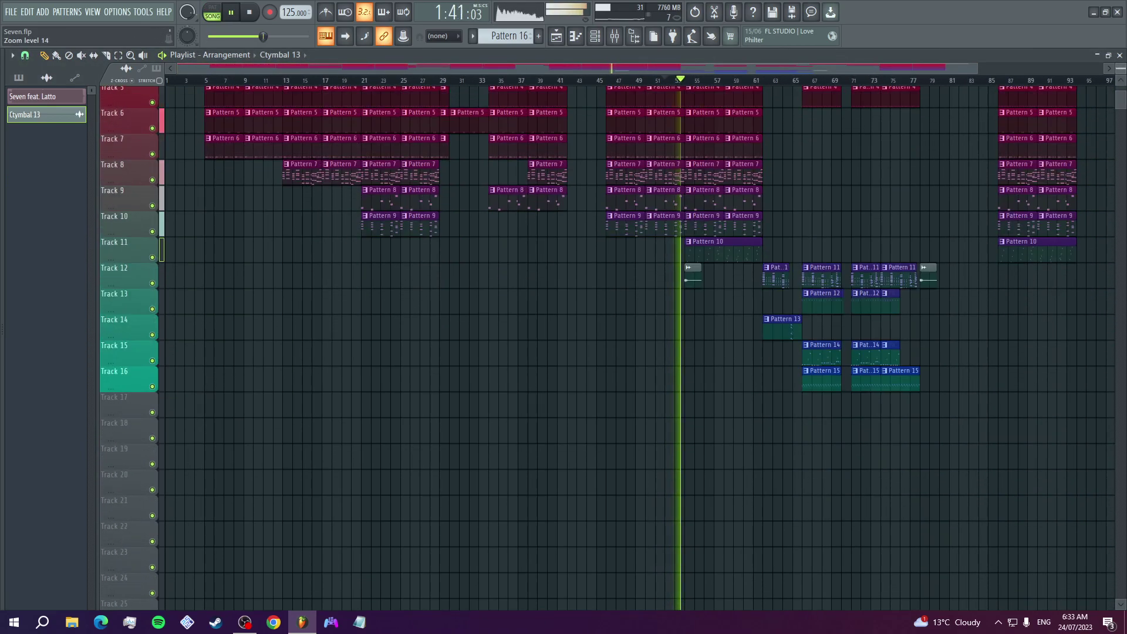
scroll(921, 343, "up", 3)
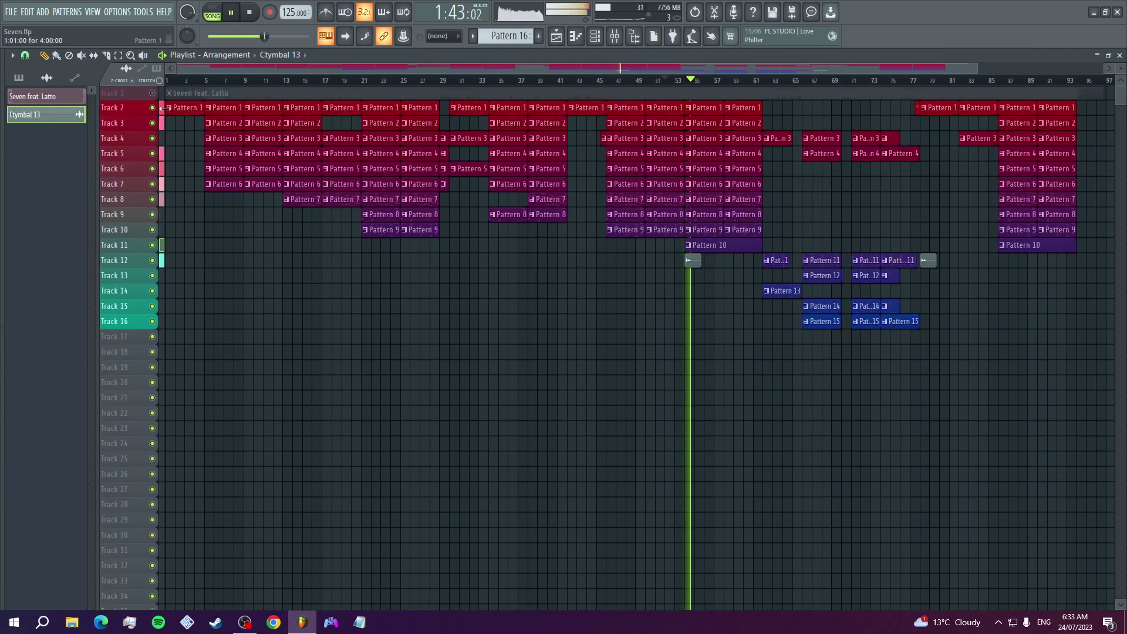
Alternately unmute and mute Track 1, the "Seven feat. Latto" audio, during playback to compare the remake with the original.
left_click(152, 94)
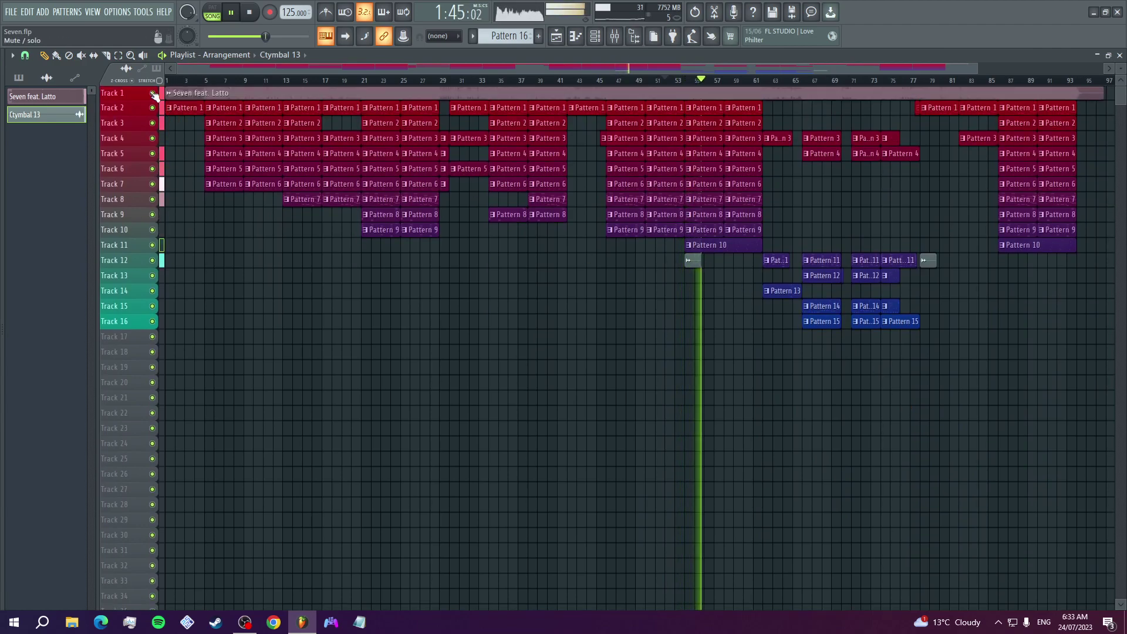
left_click(153, 93)
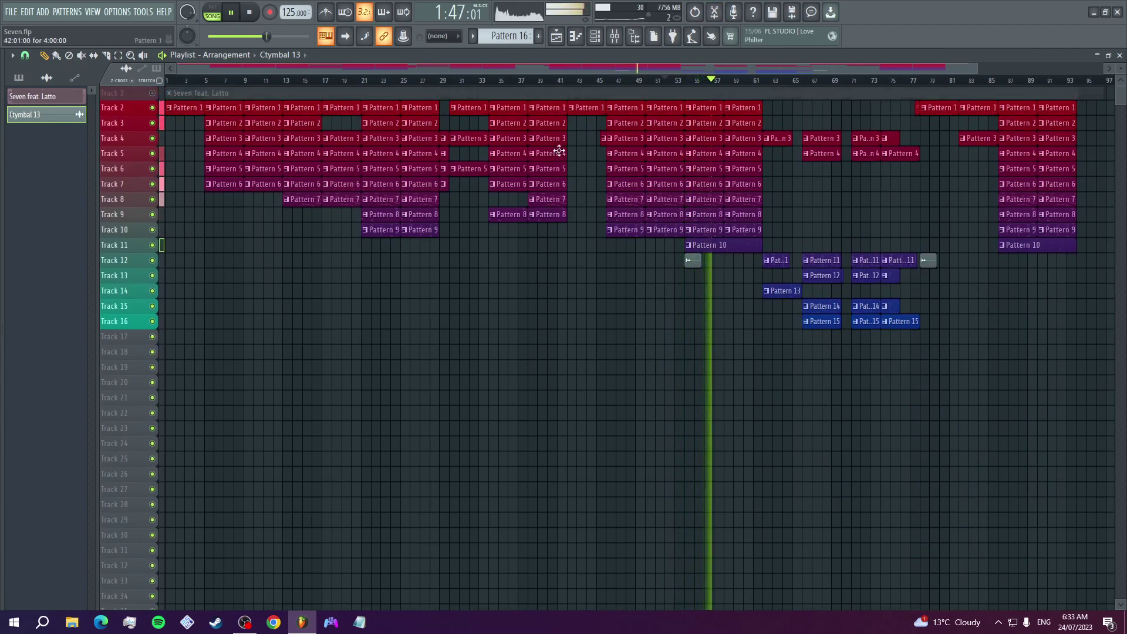
left_click(153, 94)
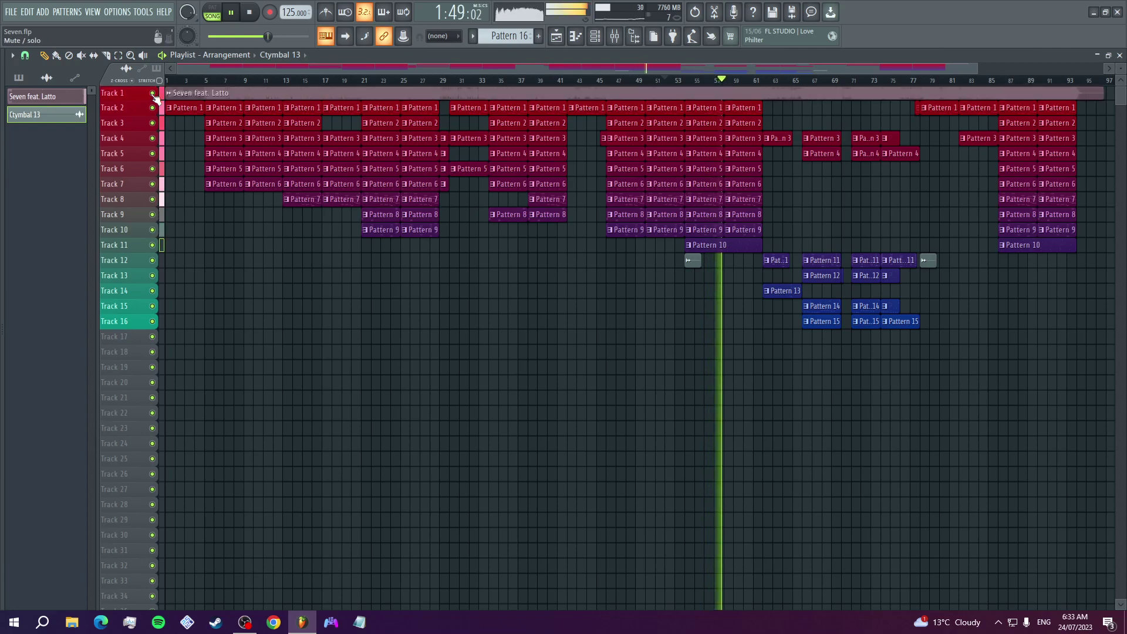
left_click(152, 93)
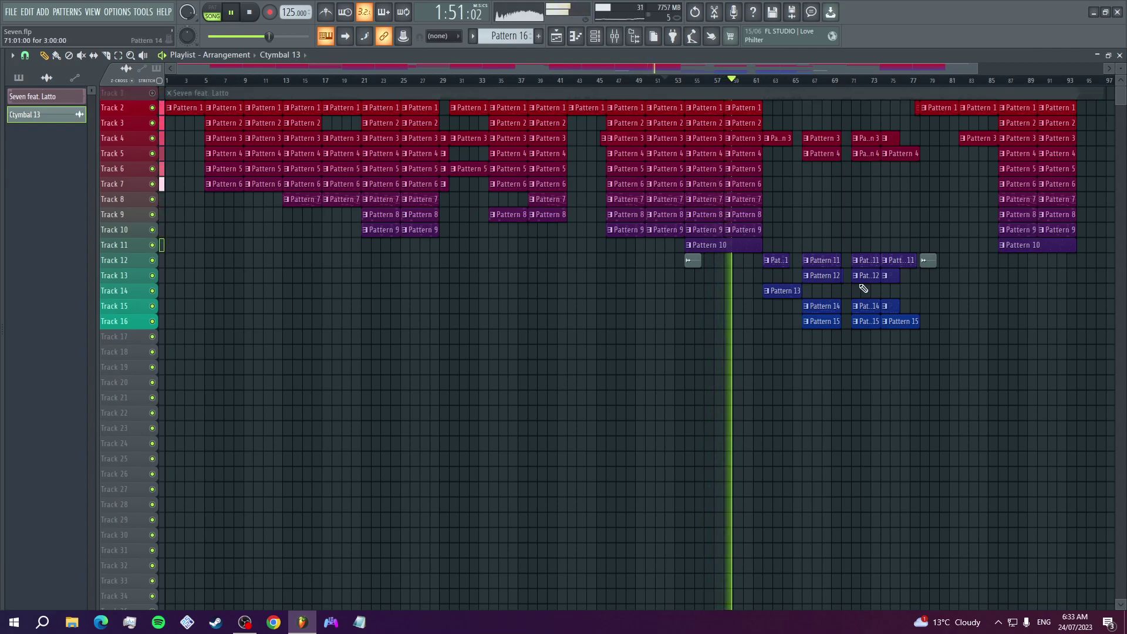